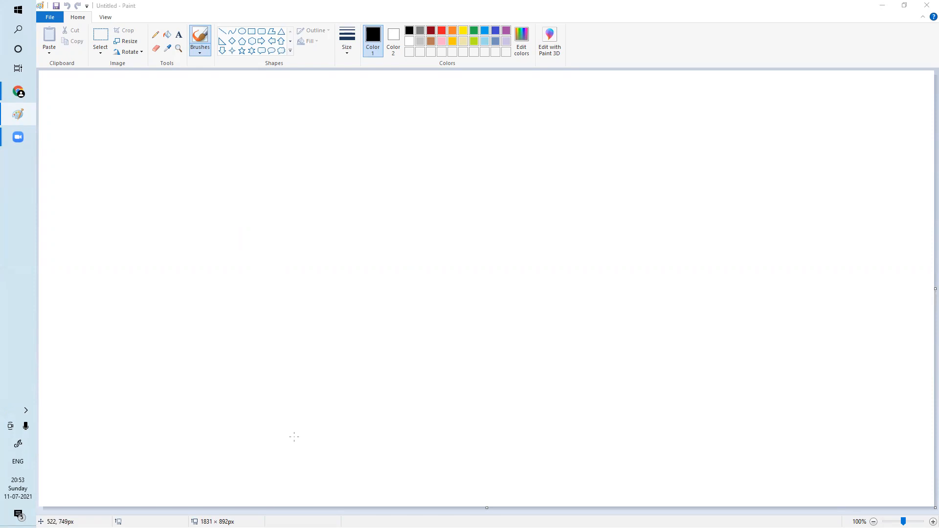
Handwrite a circled number 1 followed by the note "Dynatrace UI got upgraded" near the top of the canvas
mouse_move(179, 148)
mouse_down()
mouse_move(181, 168)
mouse_move(176, 143)
mouse_up()
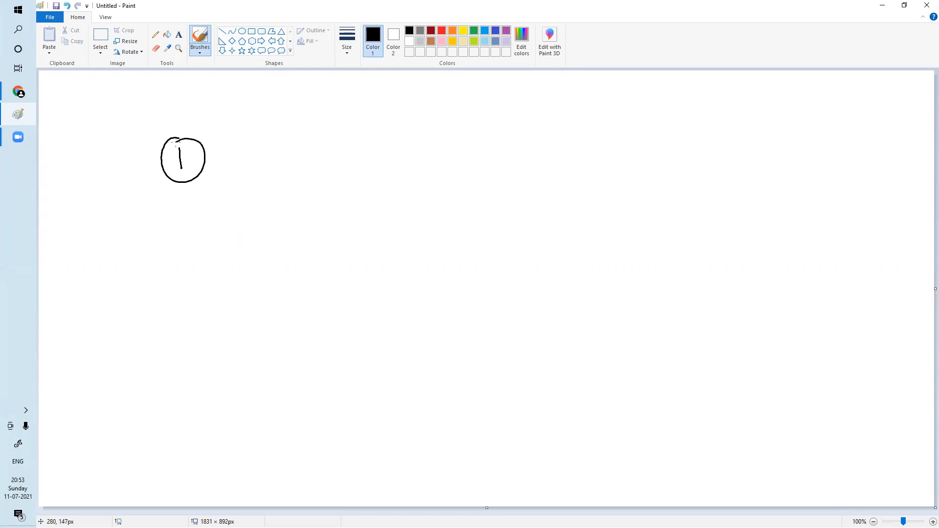
drag(264, 151, 267, 170)
mouse_move(261, 151)
mouse_down()
mouse_move(272, 152)
mouse_move(259, 173)
mouse_move(327, 158)
mouse_move(339, 174)
mouse_move(361, 159)
mouse_move(462, 142)
mouse_move(467, 155)
mouse_up()
mouse_move(503, 142)
mouse_down()
mouse_move(555, 151)
mouse_move(672, 138)
mouse_move(697, 126)
mouse_move(702, 142)
mouse_move(710, 111)
mouse_up()
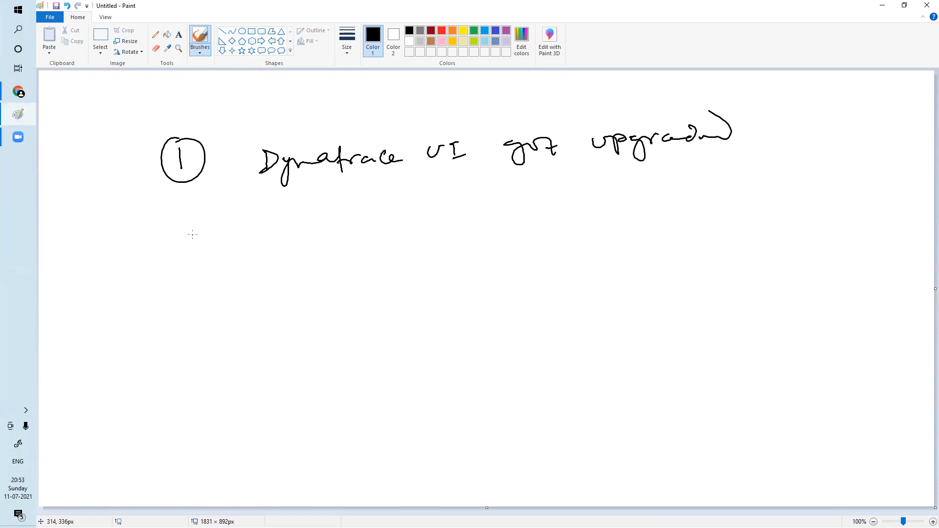
Handwrite a circled number 2 below the first note, followed by "They changed slightly on Dynatrace one Agent Installation"
drag(180, 267, 204, 280)
drag(196, 249, 170, 265)
mouse_move(284, 250)
mouse_down()
mouse_move(286, 269)
mouse_move(301, 243)
mouse_up()
mouse_move(298, 244)
mouse_down()
mouse_move(304, 264)
mouse_move(446, 232)
mouse_move(438, 205)
mouse_up()
mouse_move(509, 206)
mouse_down()
mouse_move(533, 215)
mouse_move(574, 198)
mouse_move(613, 220)
mouse_move(604, 194)
mouse_move(783, 182)
mouse_move(796, 189)
mouse_move(870, 174)
mouse_up()
drag(502, 280, 541, 278)
mouse_move(566, 275)
mouse_down()
mouse_move(570, 265)
mouse_move(592, 264)
mouse_move(604, 290)
mouse_up()
drag(605, 264, 650, 247)
mouse_move(684, 242)
mouse_down()
mouse_move(682, 256)
mouse_move(690, 236)
mouse_up()
mouse_move(676, 255)
mouse_down()
mouse_move(808, 220)
mouse_move(836, 226)
mouse_up()
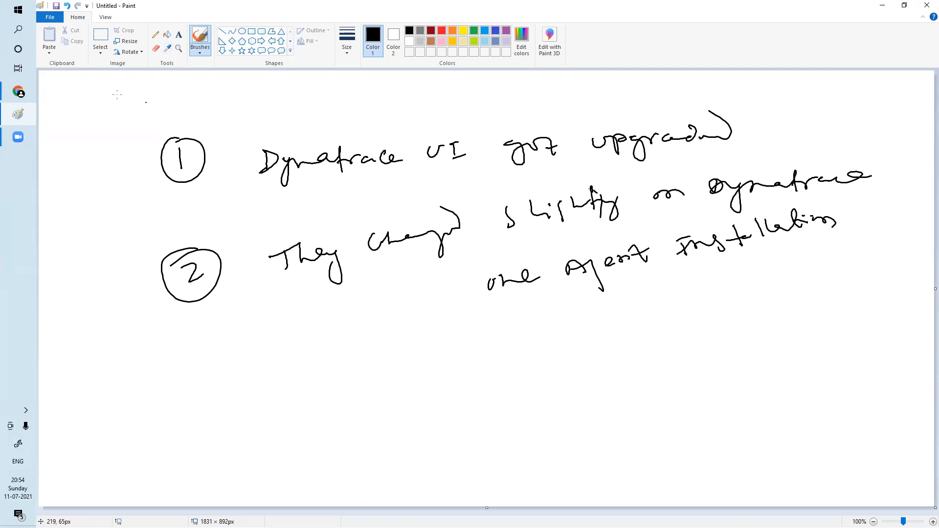
Switch to the incognito Chrome window and show the live Dynatrace environment with the updated side menu
mouse_move(25, 96)
click(62, 69)
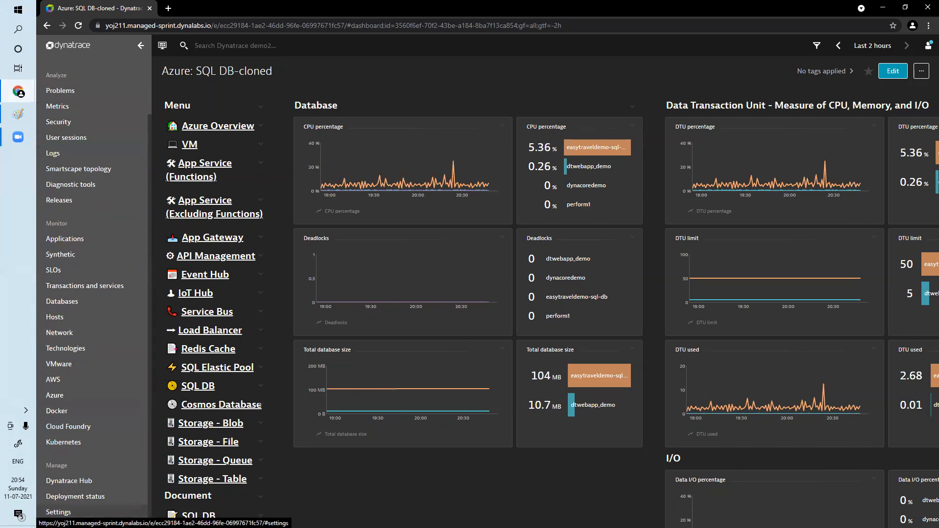
mouse_move(28, 100)
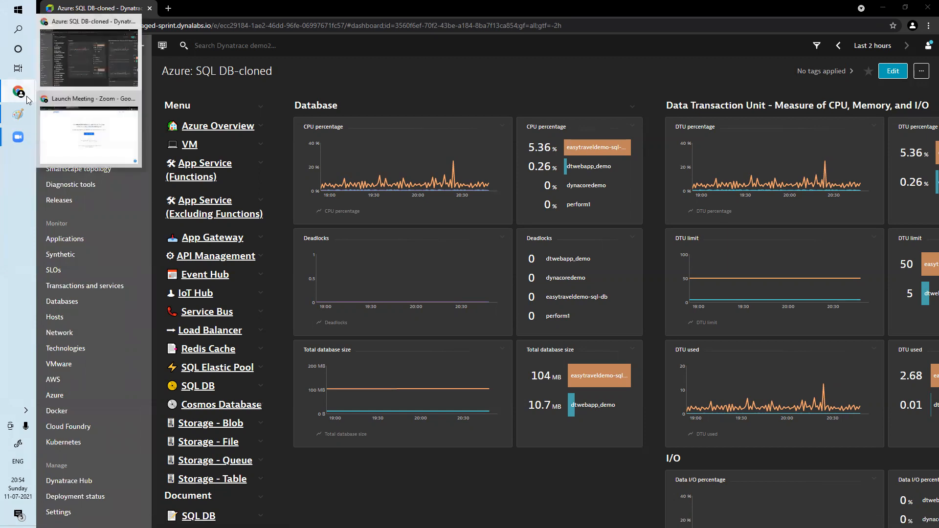
click(88, 135)
click(96, 9)
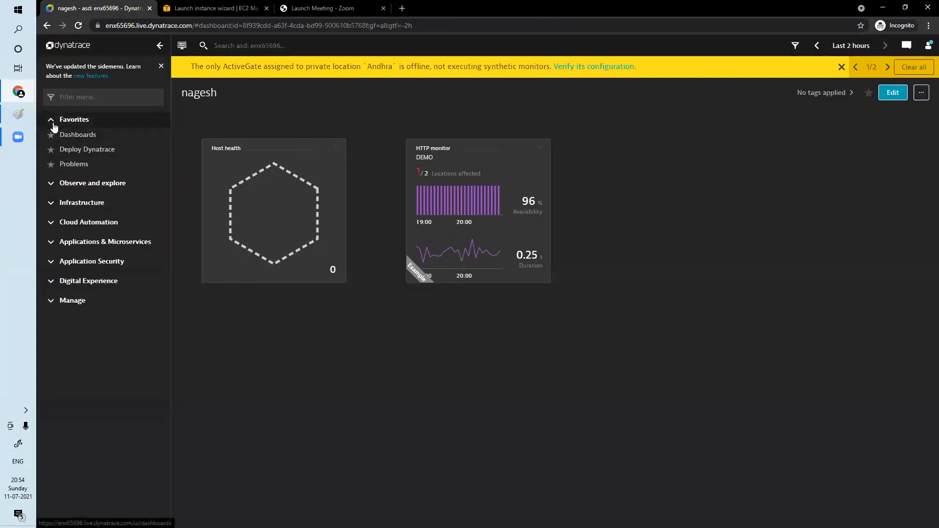
Add Reports from Observe and explore and Releases from Cloud Automation to the side menu favorites
click(51, 185)
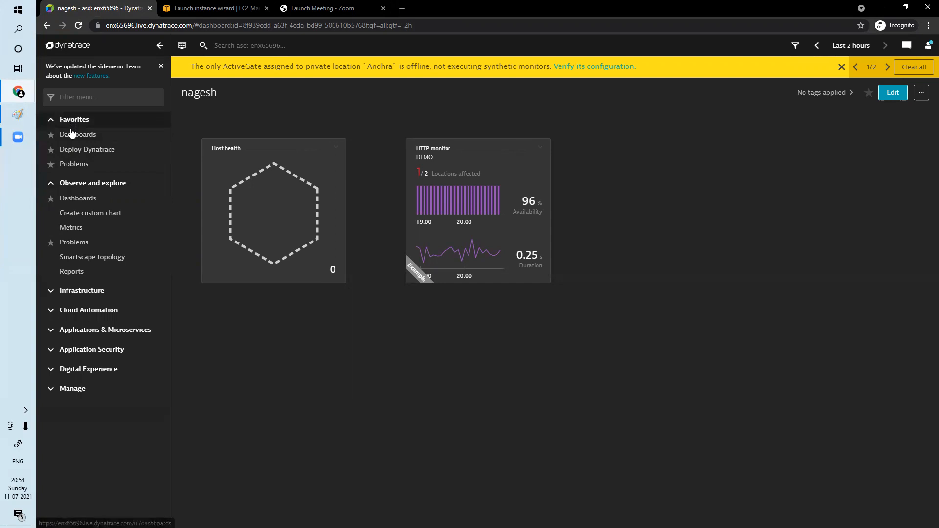
click(51, 273)
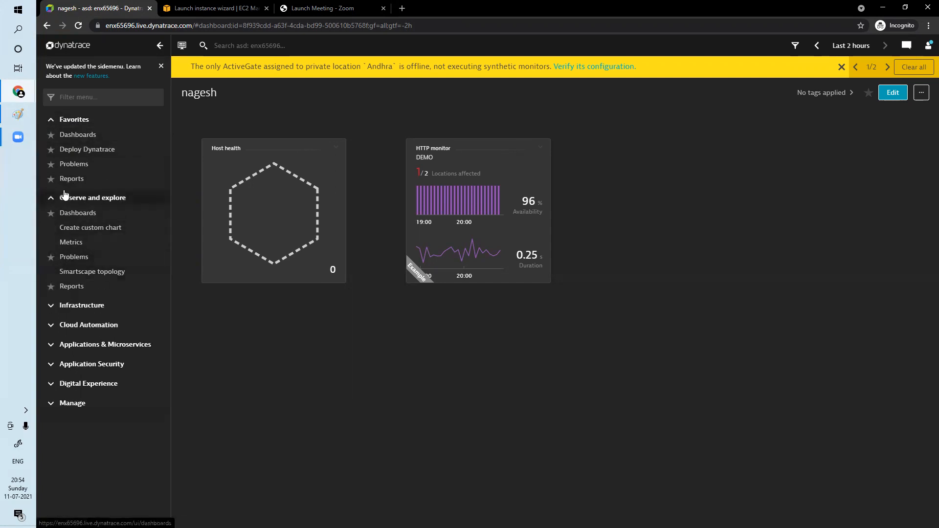
click(53, 329)
click(51, 341)
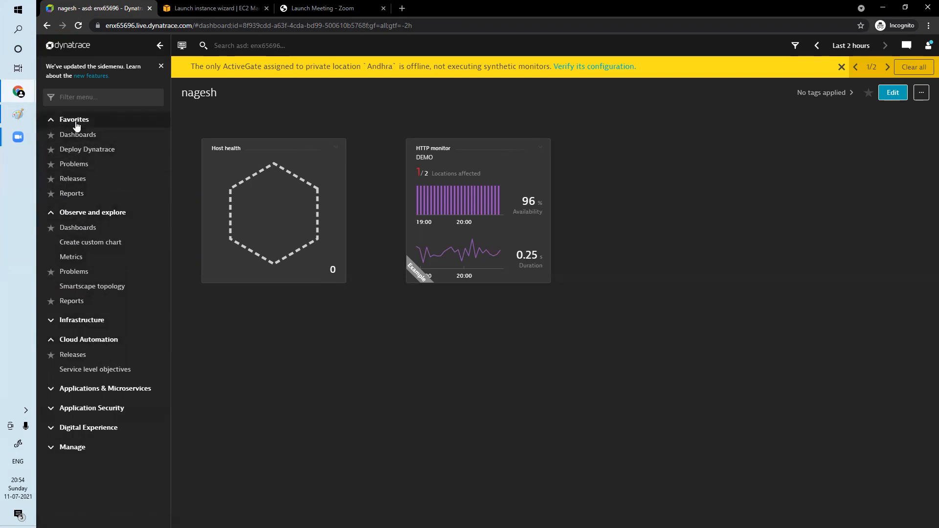
Remove Dashboards, Deploy Dynatrace, Problems, Releases and Reports from the Favorites section so that it is empty
click(51, 136)
click(52, 137)
click(51, 137)
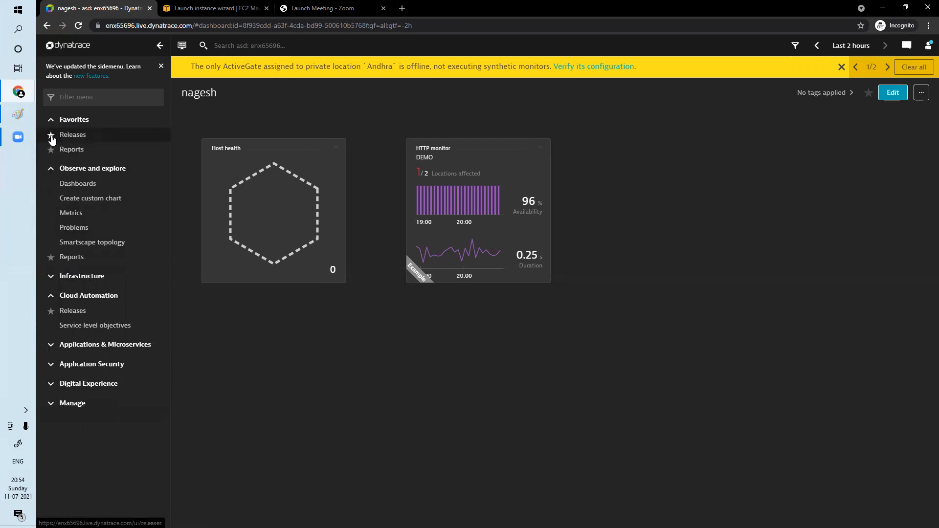
click(51, 137)
click(50, 136)
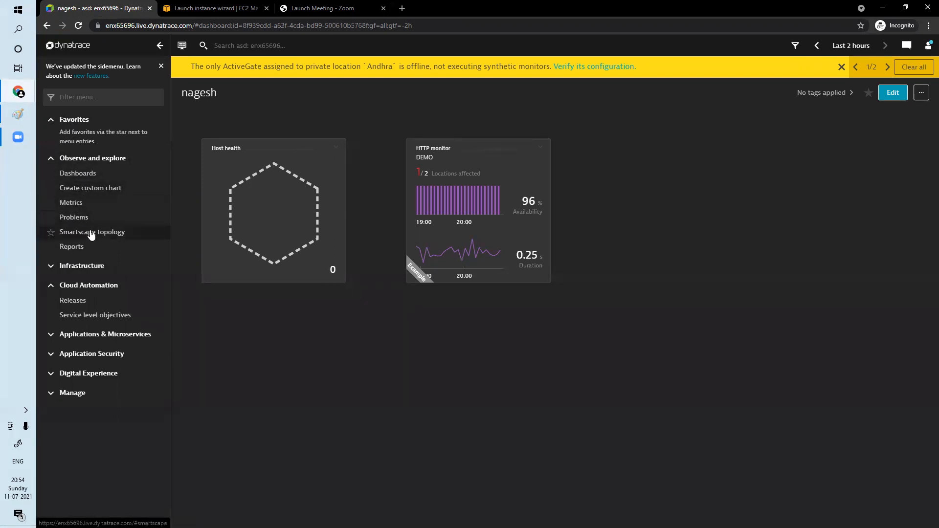
Examine the entries under Infrastructure and Cloud Automation in the side menu, leaving Infrastructure collapsed and Cloud Automation expanded
click(51, 268)
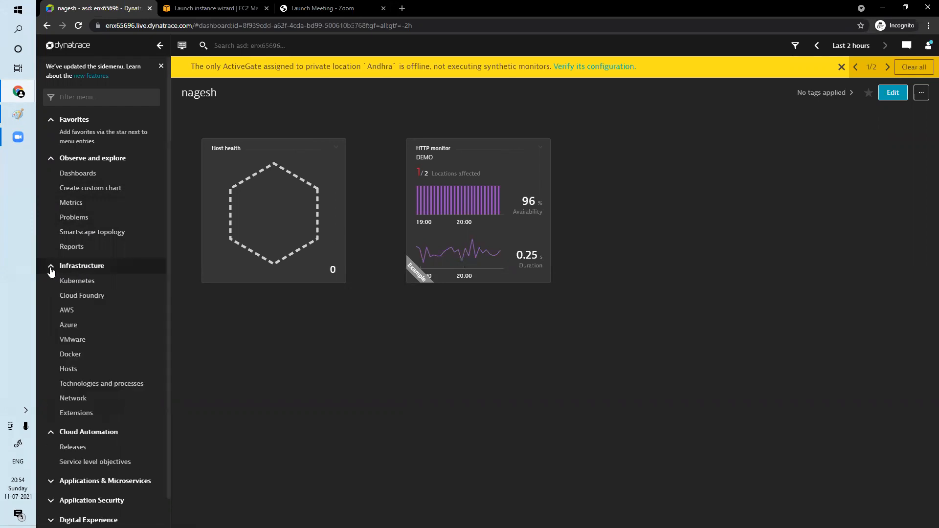
click(81, 286)
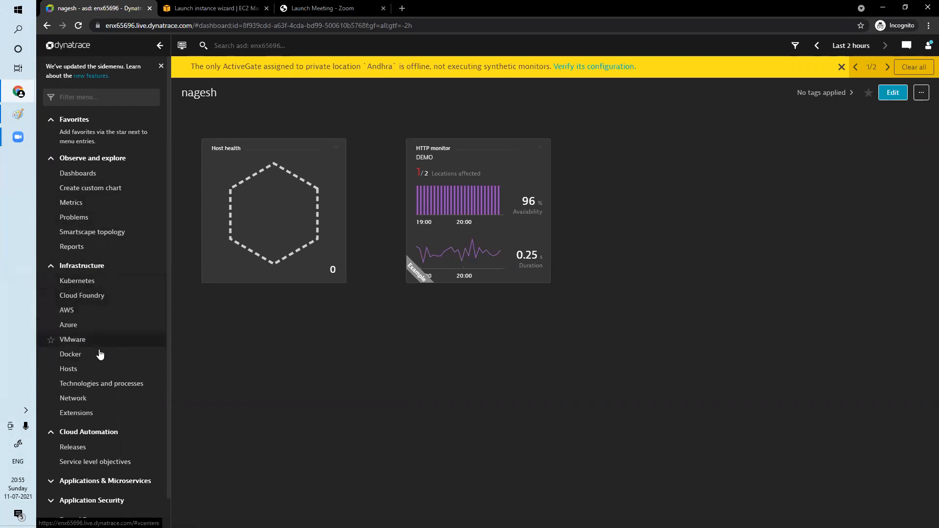
click(83, 374)
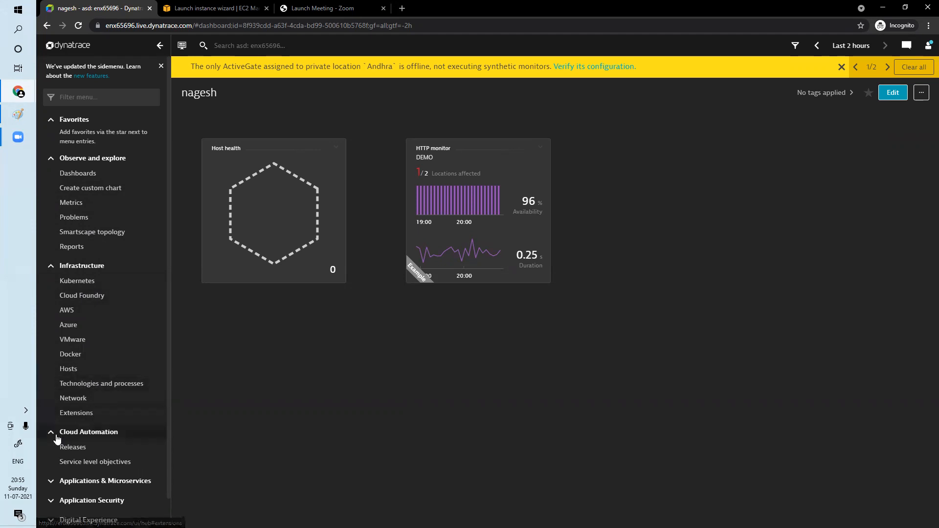
click(52, 272)
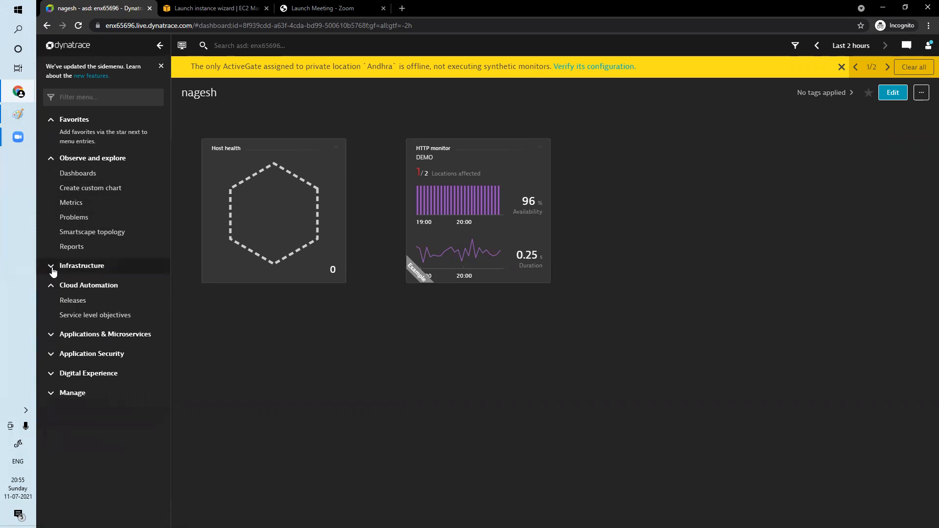
click(51, 289)
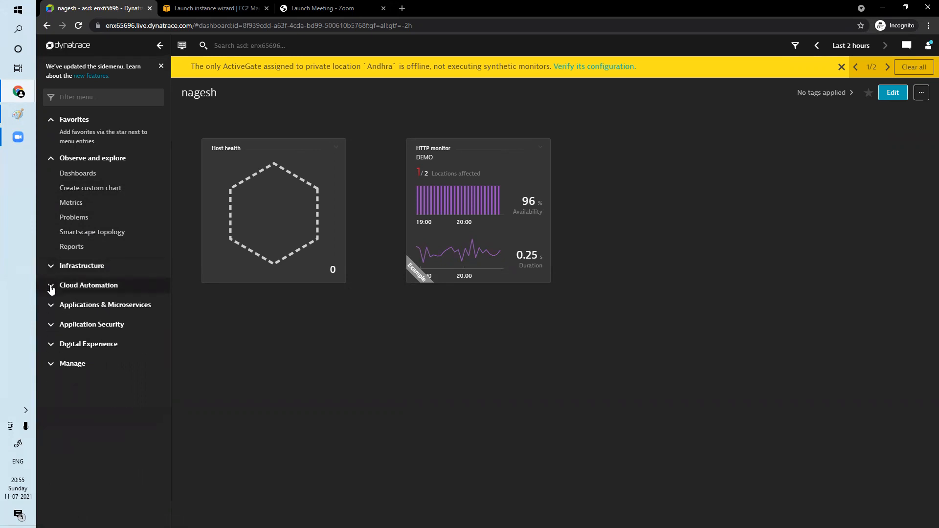
click(51, 288)
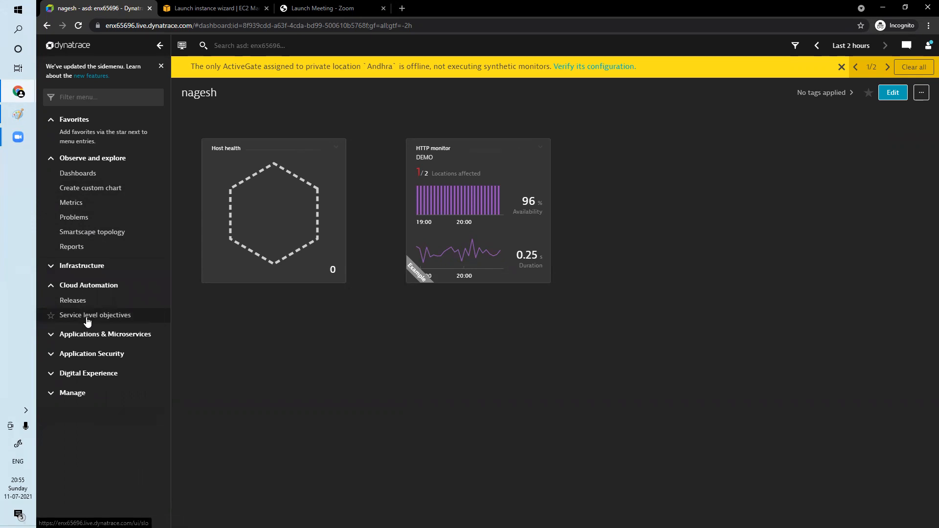
Examine the Applications & Microservices entries in the side menu, dismissing the McAfee prompt and collapsing the section again
click(51, 337)
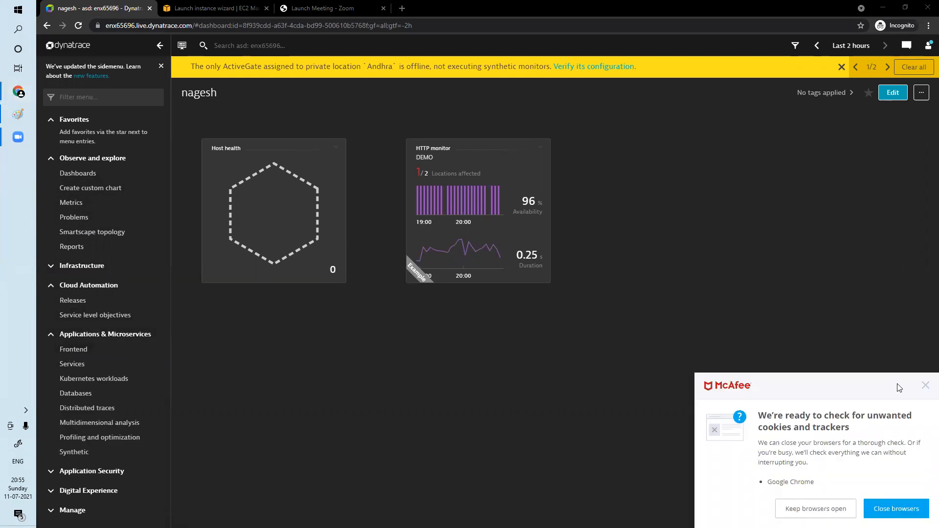
click(925, 386)
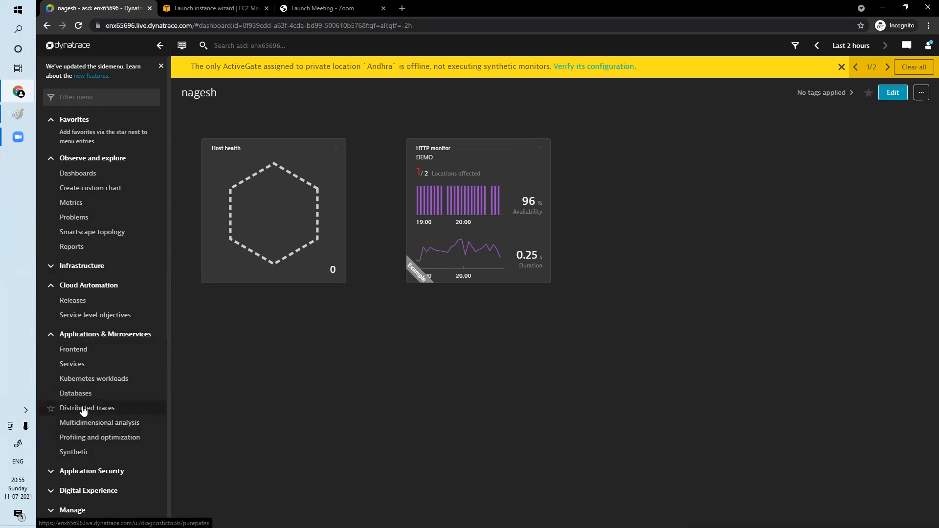
click(51, 337)
Examine the Application Security and Digital Experience entries, and briefly compare them with those under Applications & Microservices
click(51, 357)
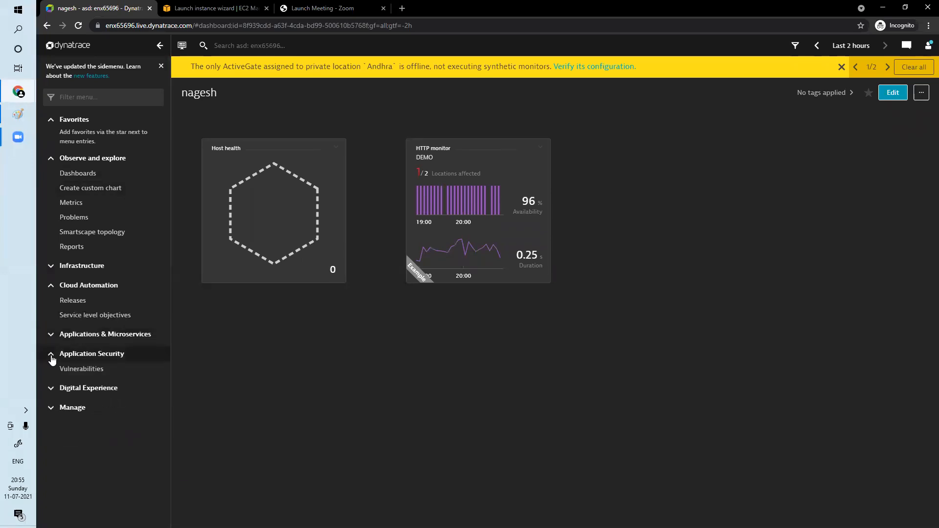
click(52, 390)
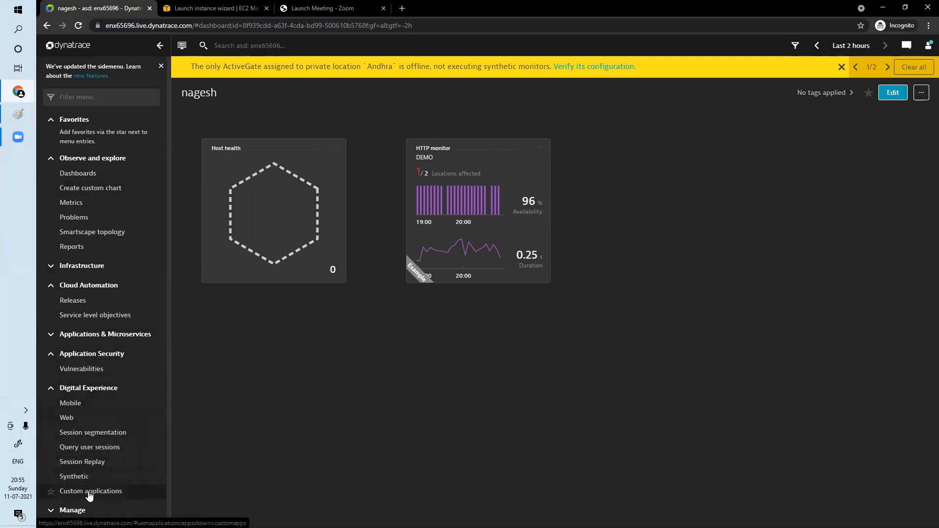
click(50, 337)
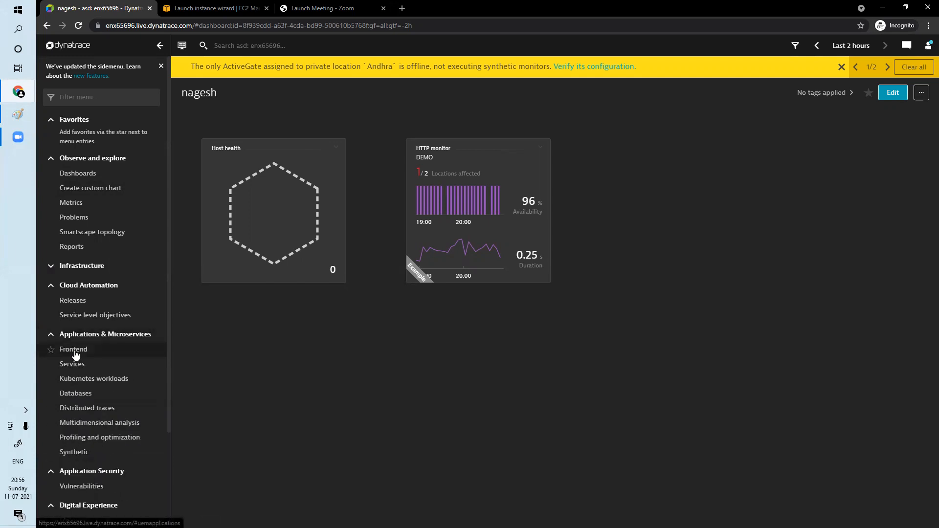
click(50, 335)
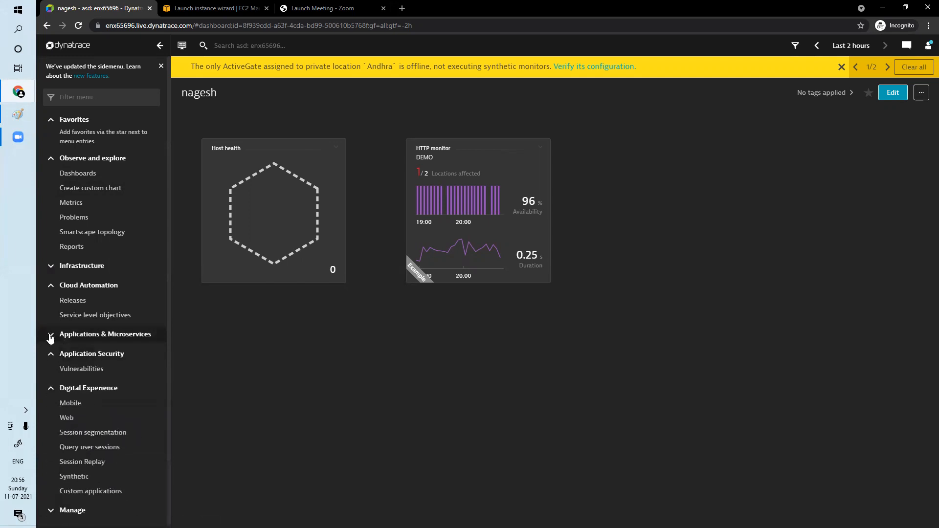
Expand the Manage section and view the Deploy Dynatrace and Deployment status pages
click(66, 510)
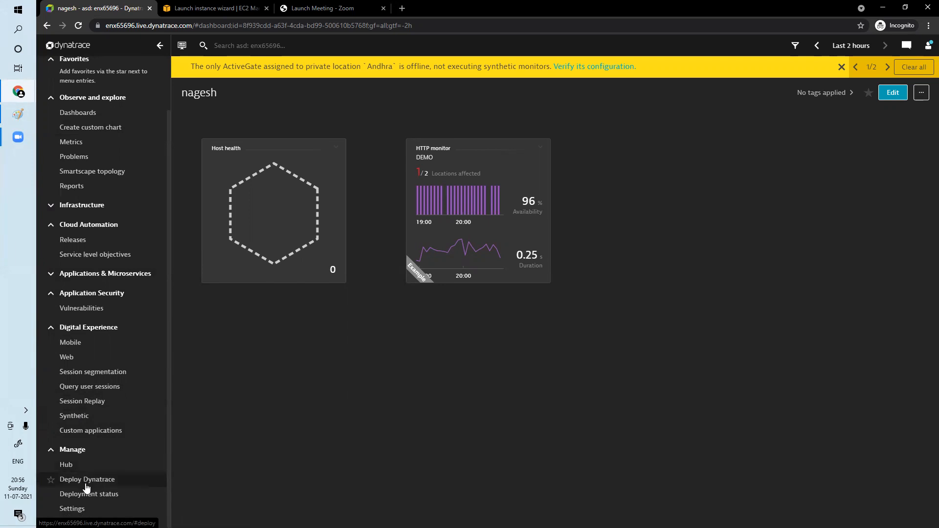
click(91, 484)
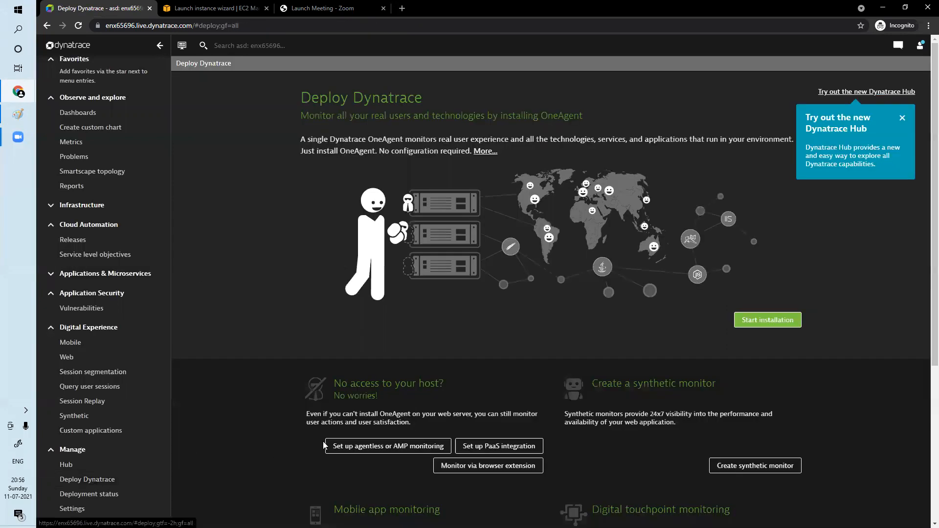
click(113, 495)
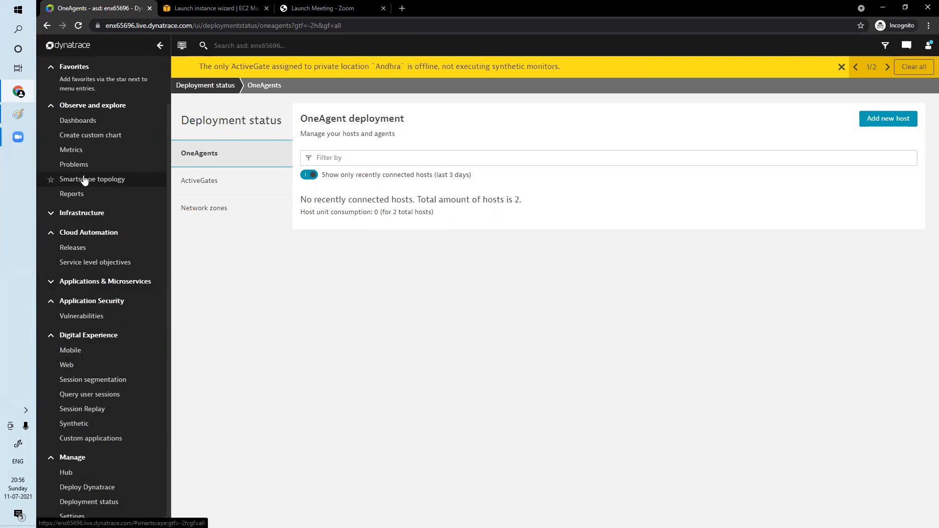
Start the OneAgent installation from Deploy Dynatrace and choose Linux as the platform, stopping at the empty PaaS token field
click(102, 489)
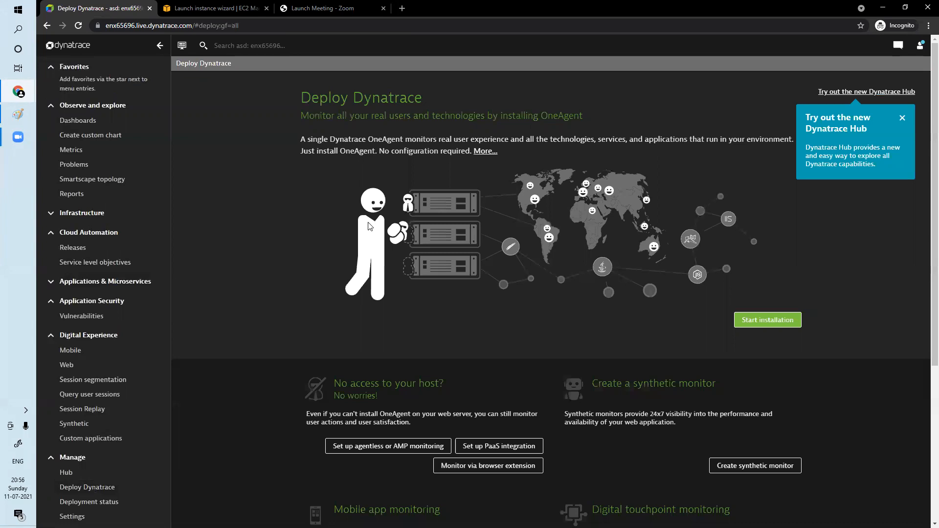
click(761, 319)
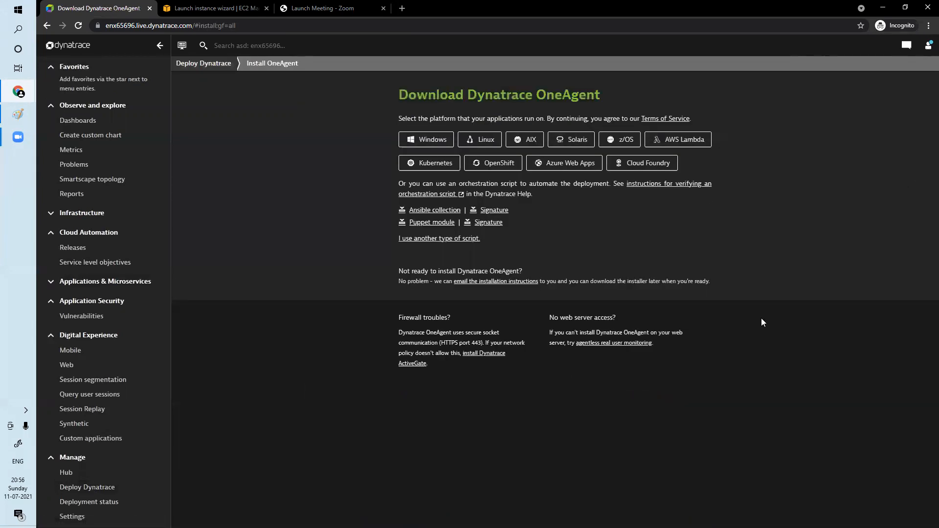
click(480, 140)
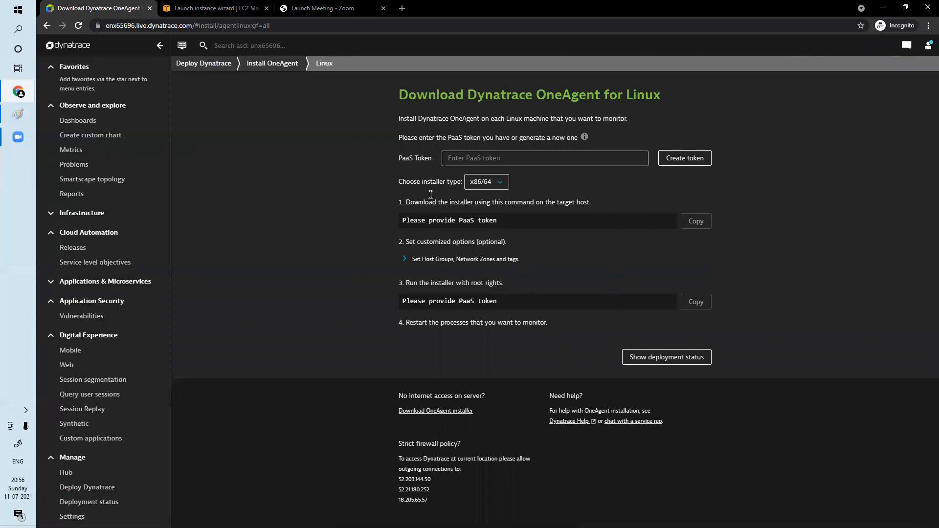
click(507, 159)
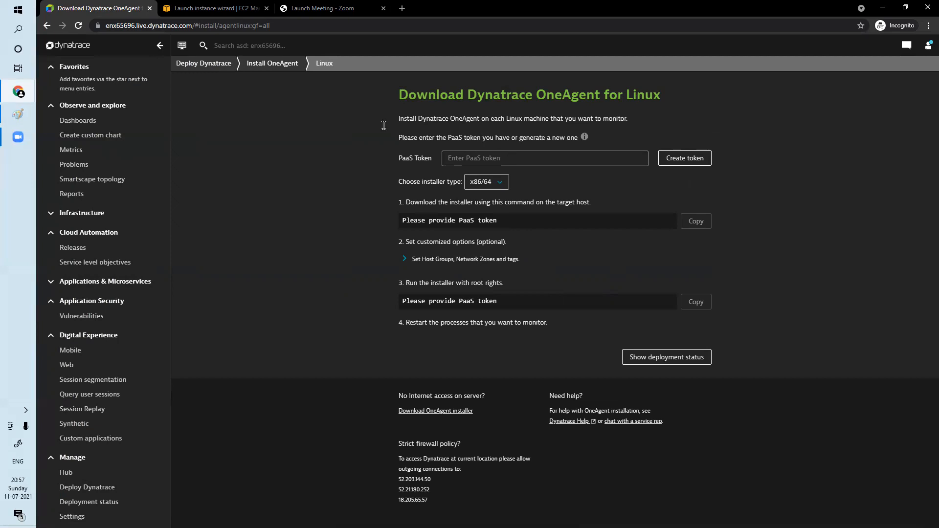
Switch to the AWS EC2 launch wizard and advance from the t2.micro instance type to Configure Security Group, accepting the default instance details, storage and tags
click(218, 8)
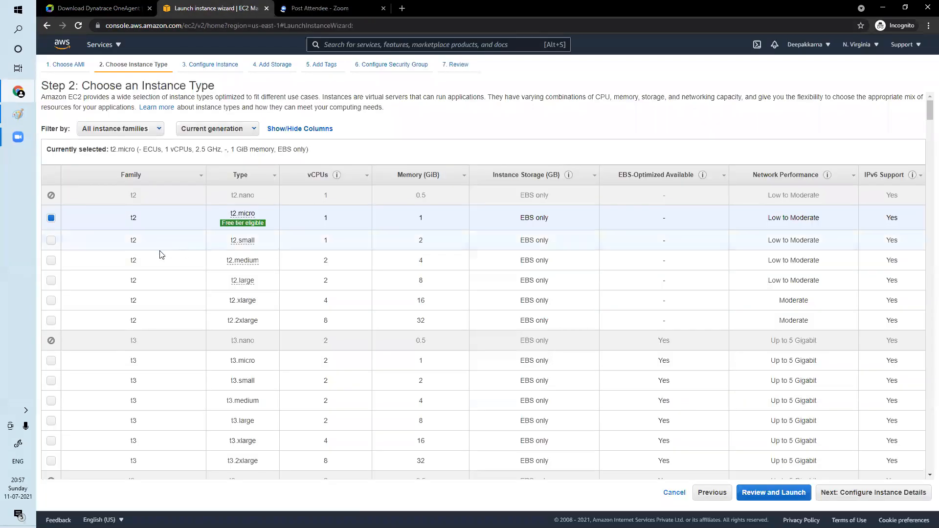
click(825, 492)
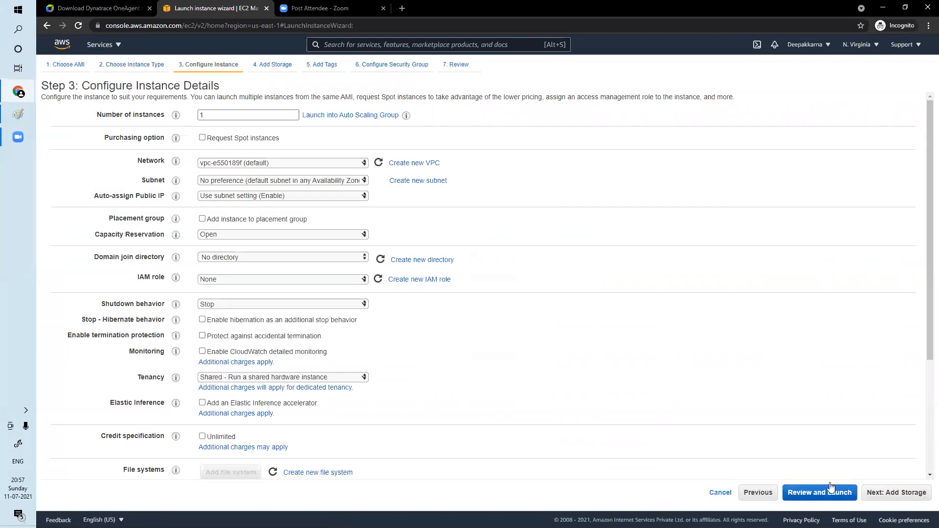
click(890, 495)
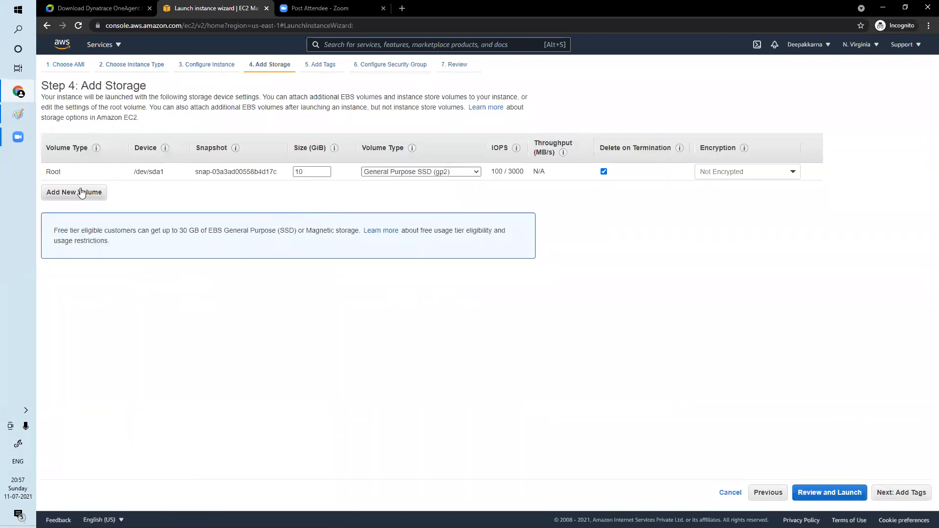
click(897, 497)
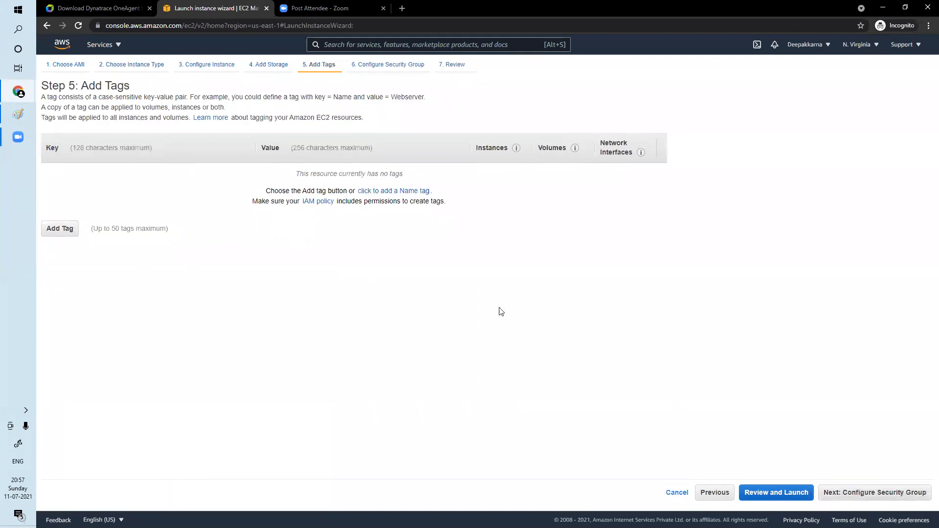
click(901, 498)
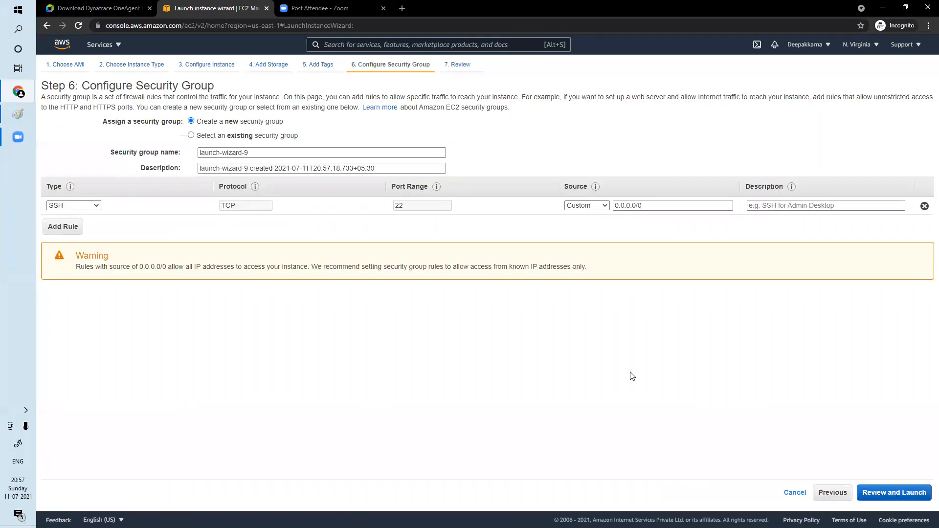
Set the security group rule to All traffic from source Anywhere and proceed to the launch review
click(84, 206)
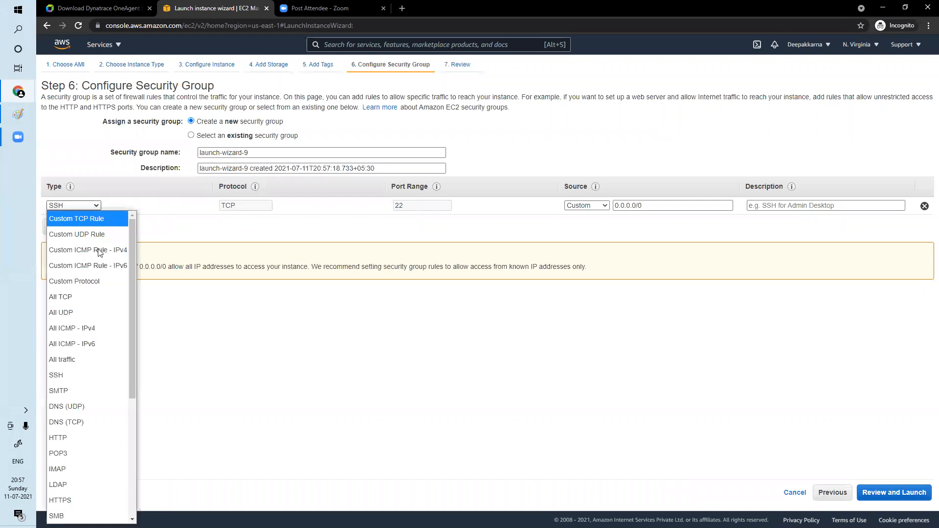
click(107, 359)
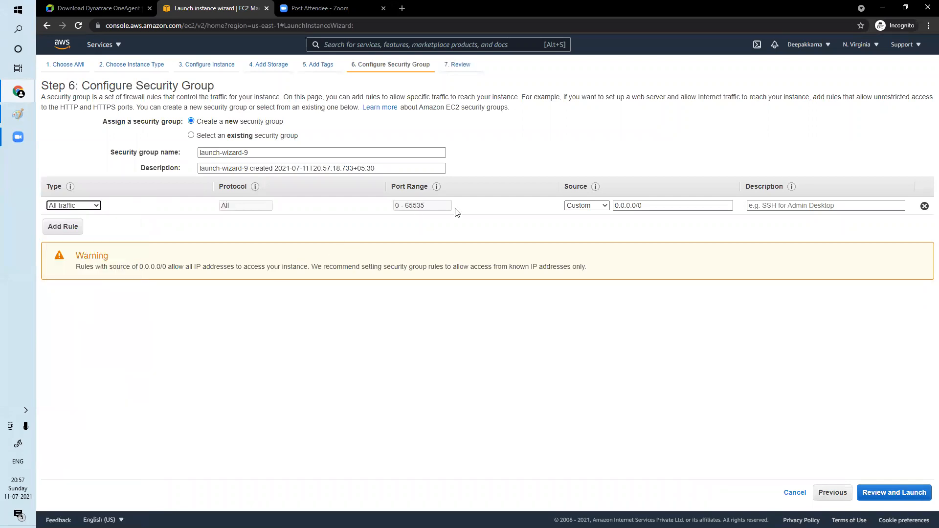
click(586, 206)
click(605, 240)
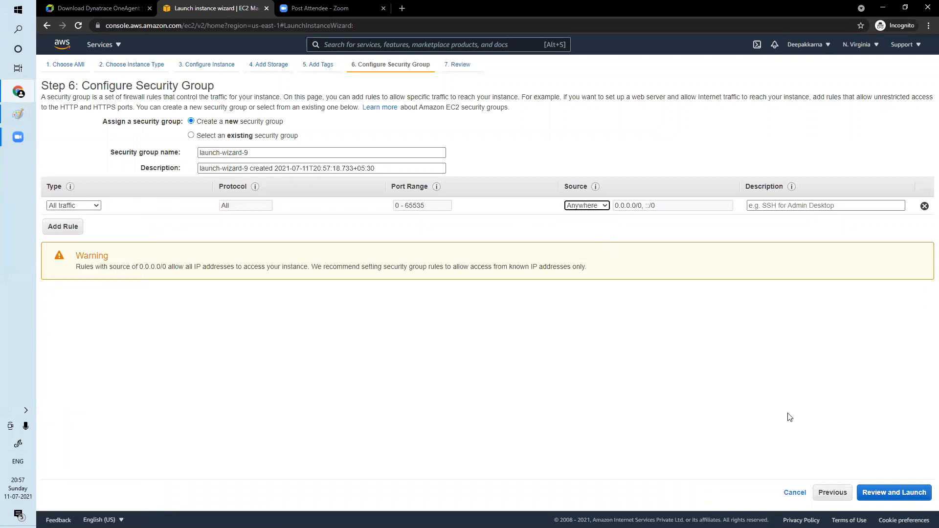
click(905, 495)
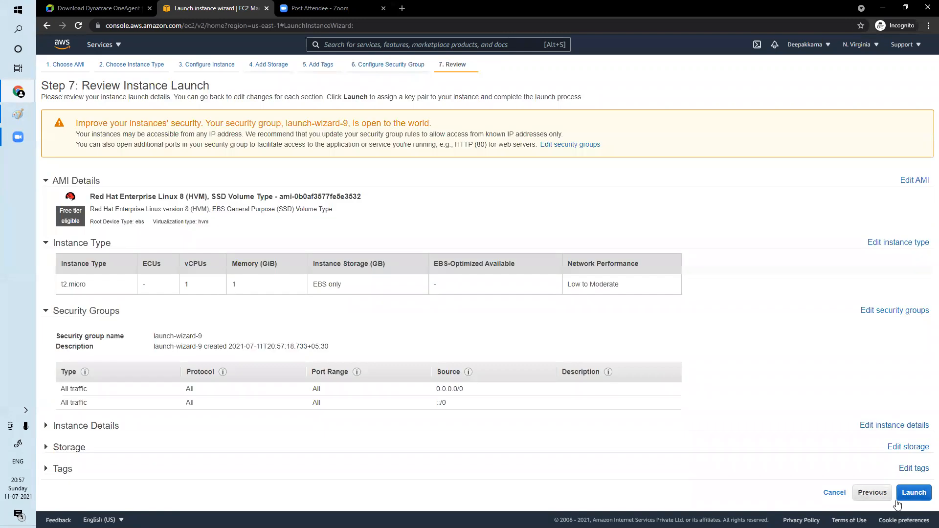
Proceed from the review to key pair selection, briefly try creating a new key pair, and return to the existing key pair dt1234
click(923, 502)
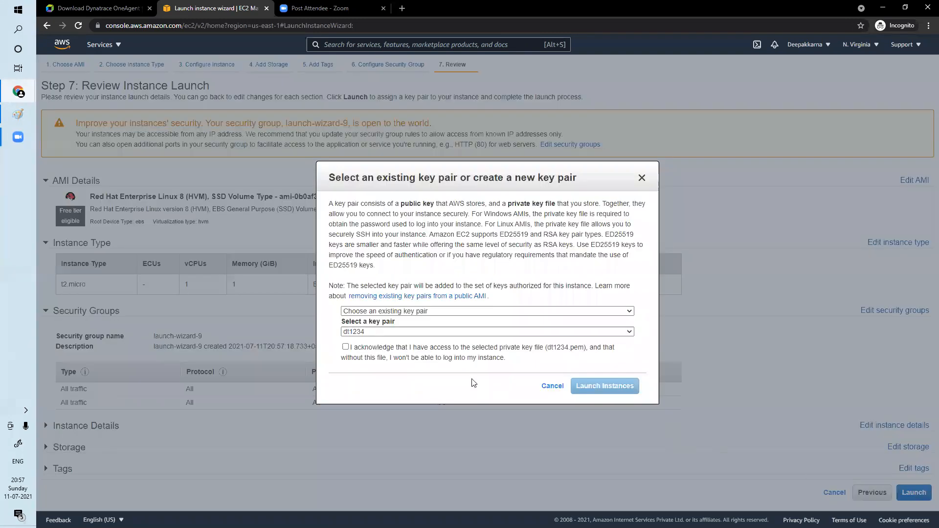
click(417, 312)
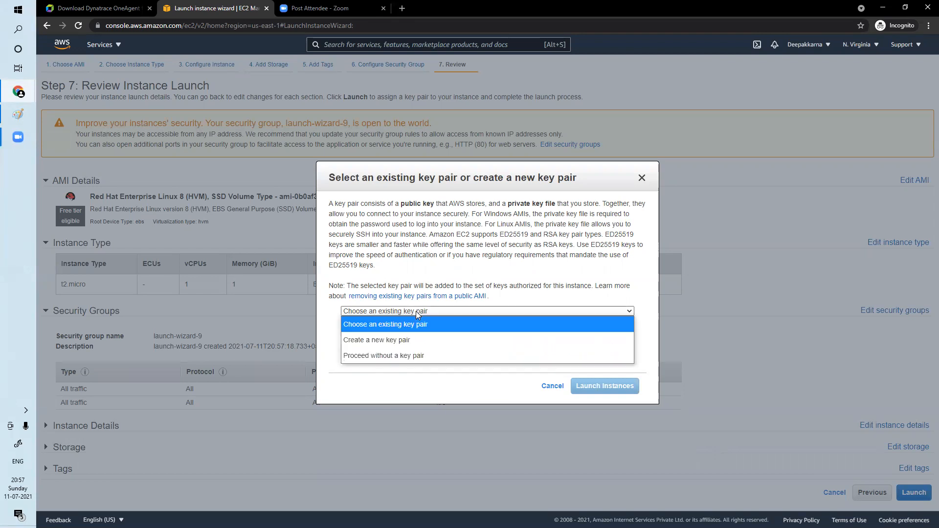
click(416, 339)
click(464, 314)
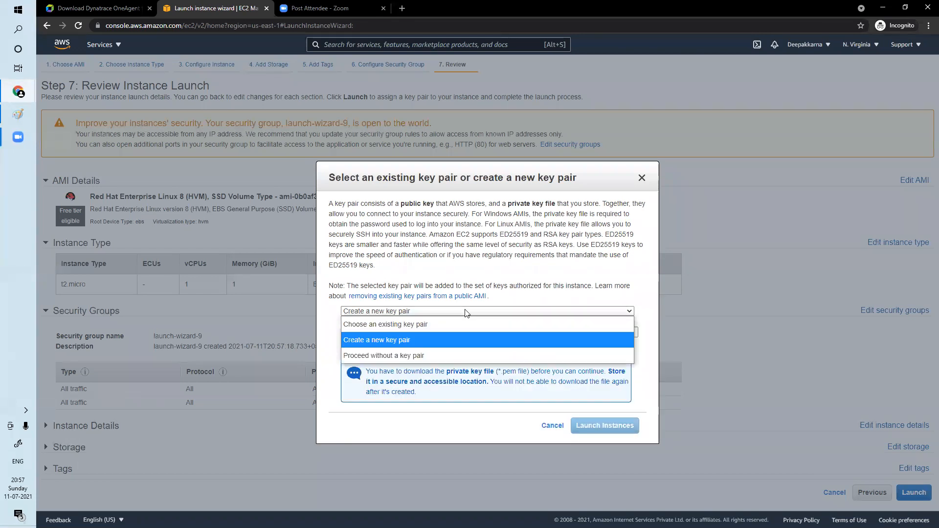
click(458, 324)
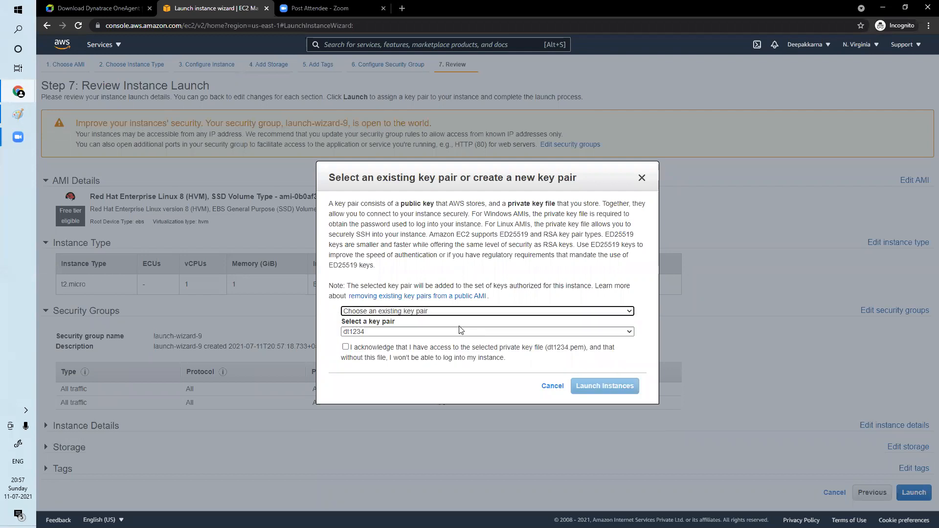
Check the Downloads folder in File Explorer for the dt1234.pem key file and return to the AWS launch wizard
key(super+e)
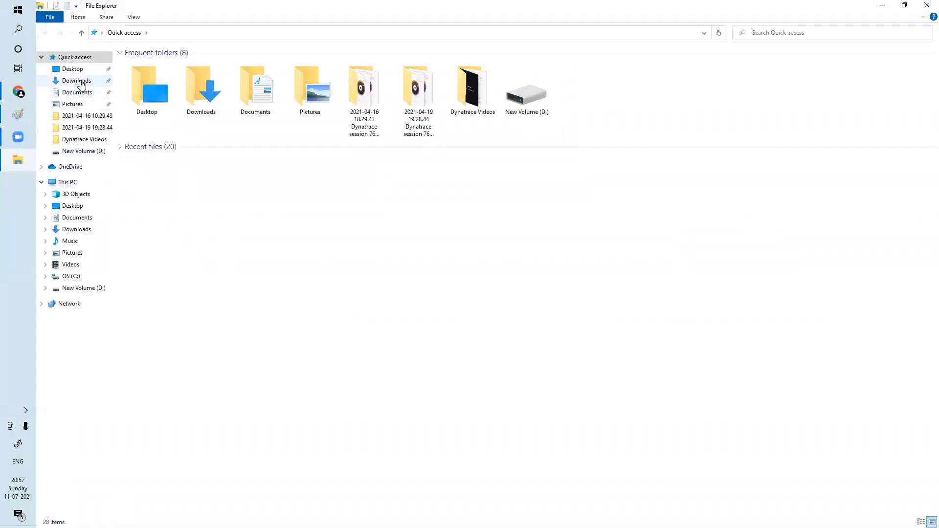
click(83, 83)
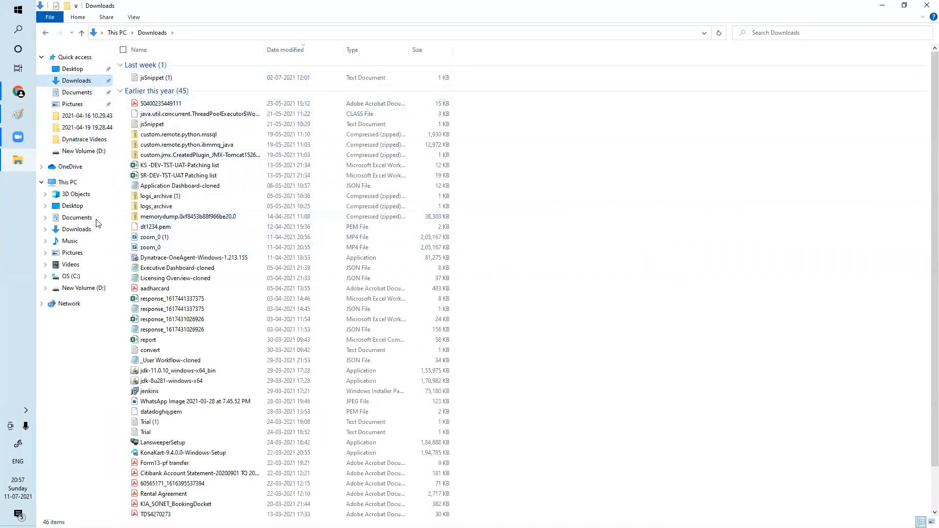
mouse_move(22, 93)
click(83, 144)
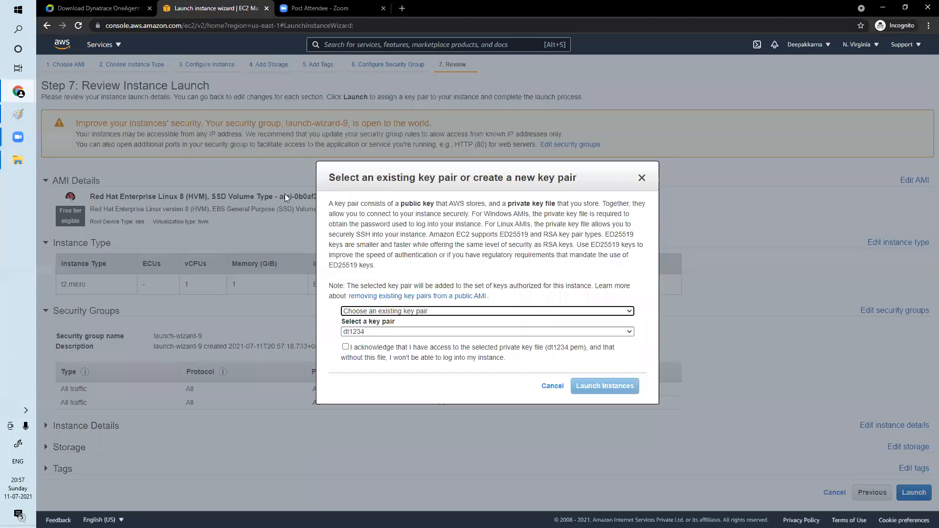
Acknowledge access to the dt1234 private key, launch the instance, and copy the new instance's public IPv4 address
click(346, 347)
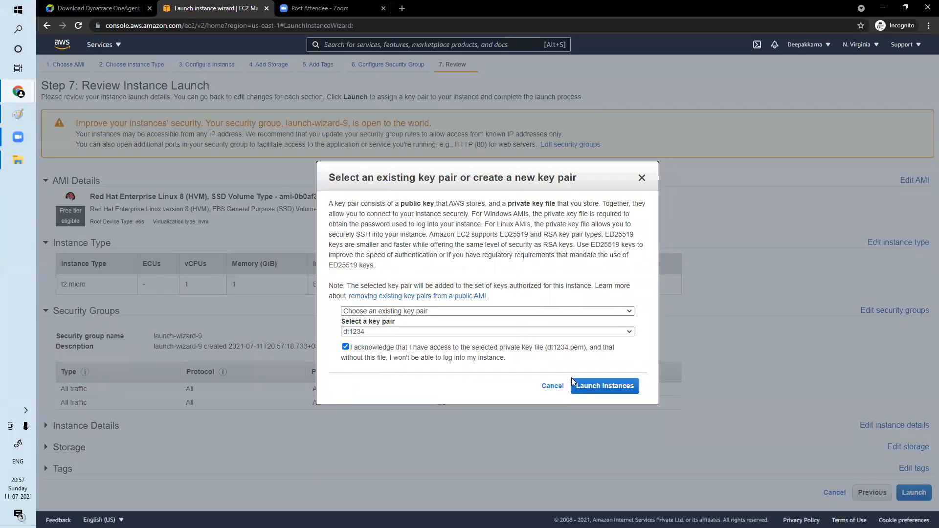
click(604, 389)
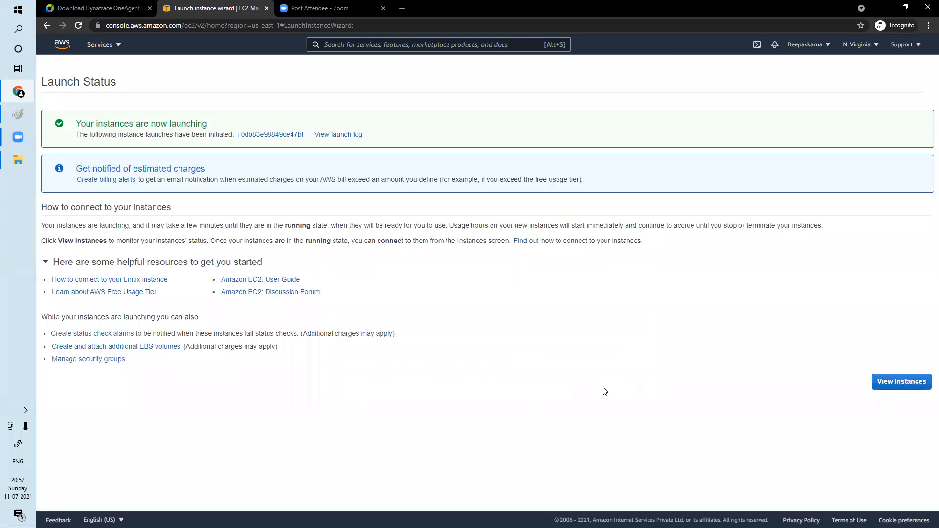
click(902, 379)
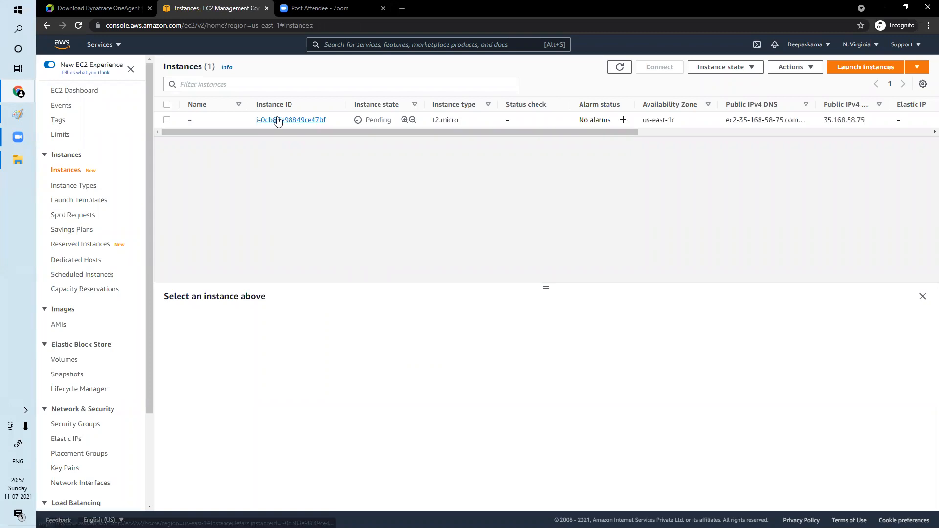
click(285, 123)
click(430, 146)
Open MobaXterm and set up a new SSH session with remote host 35.168.58.75 and username ec2-user
click(18, 29)
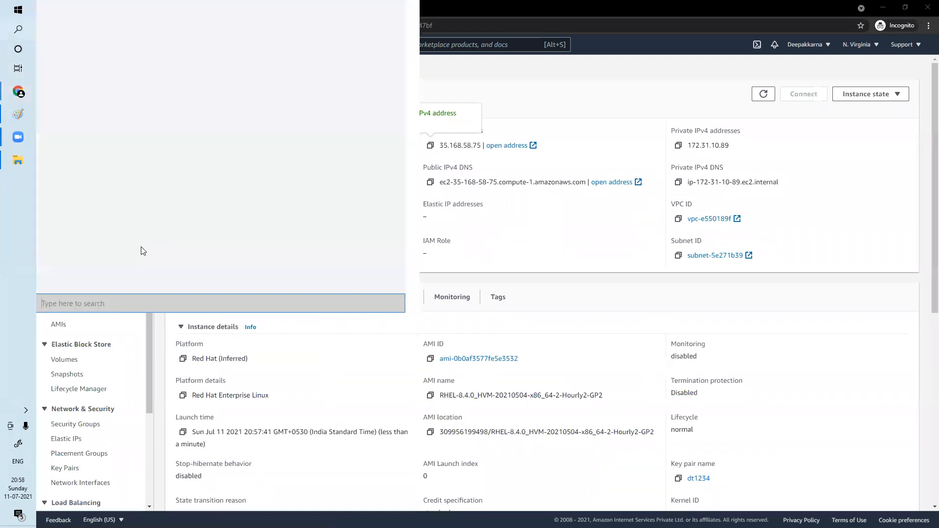
text(moba)
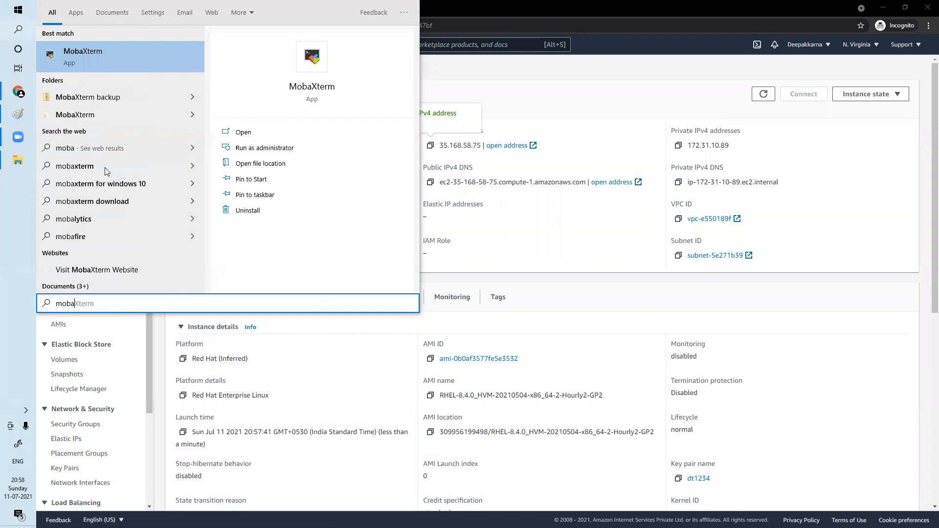
click(83, 51)
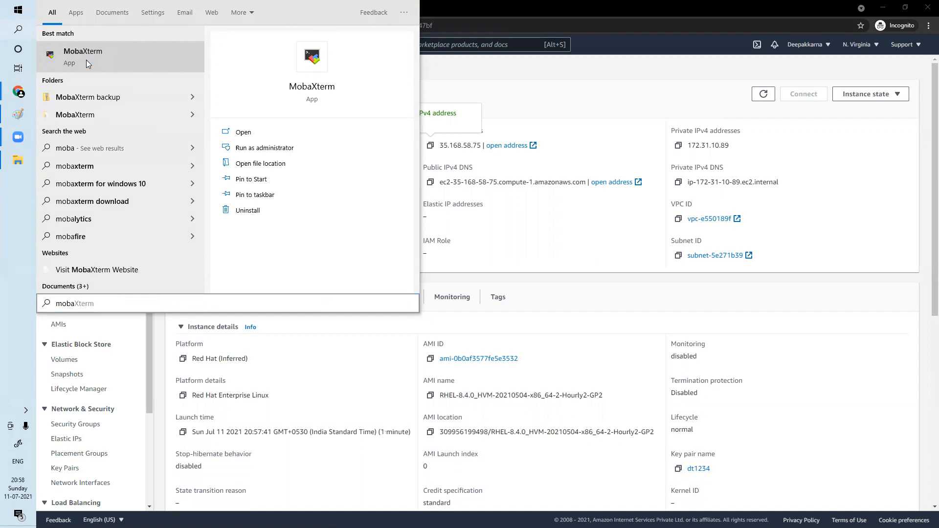
click(50, 30)
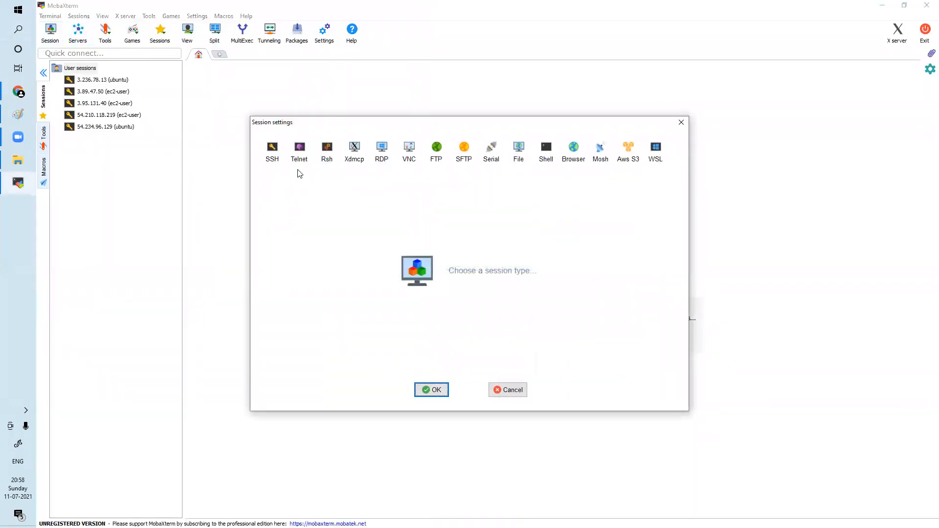
click(272, 156)
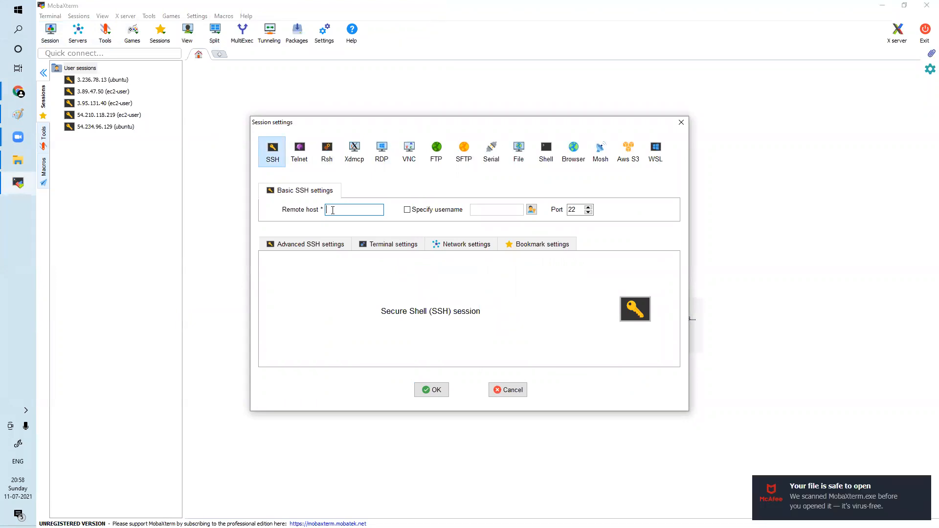
key(ctrl+v)
click(444, 213)
key(BackSpace)
text(ec)
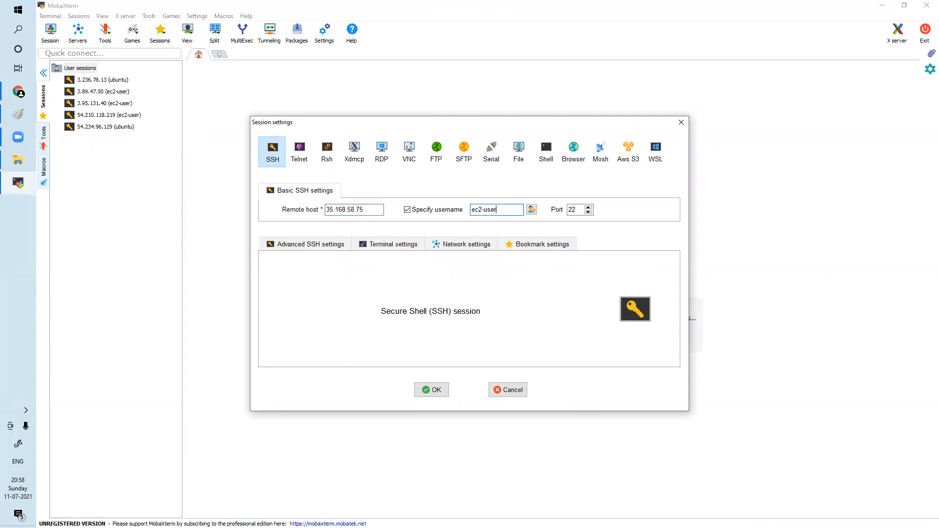
Enable private key use in the advanced SSH settings and load dt1234.pem from the Downloads folder
click(346, 243)
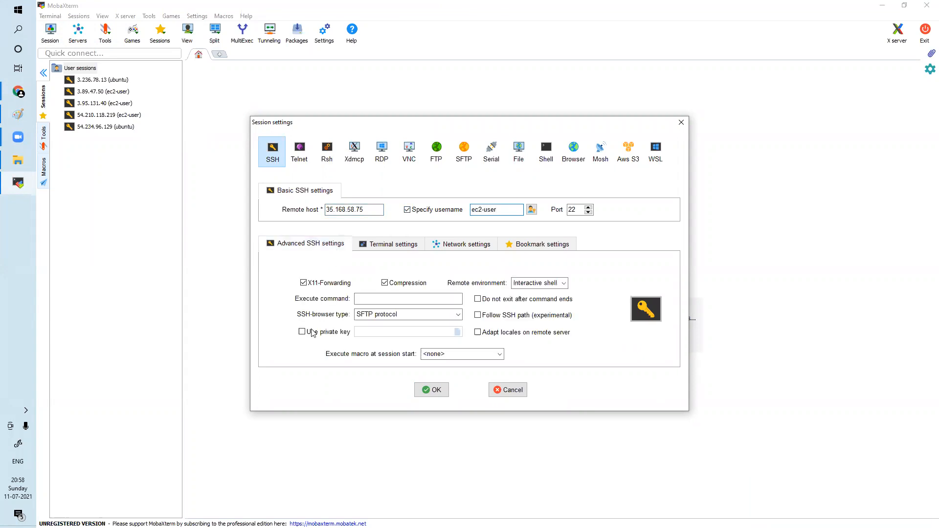
click(302, 331)
click(457, 332)
drag(620, 219, 619, 238)
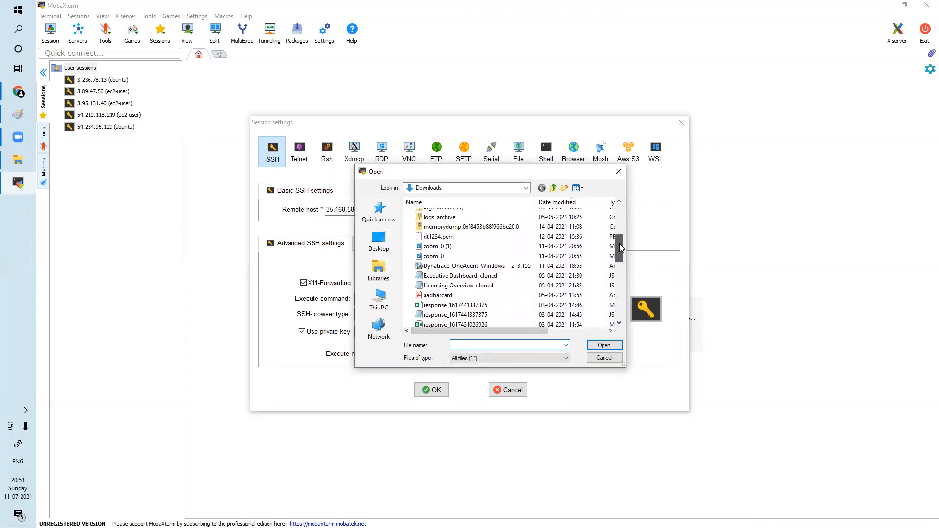
click(503, 237)
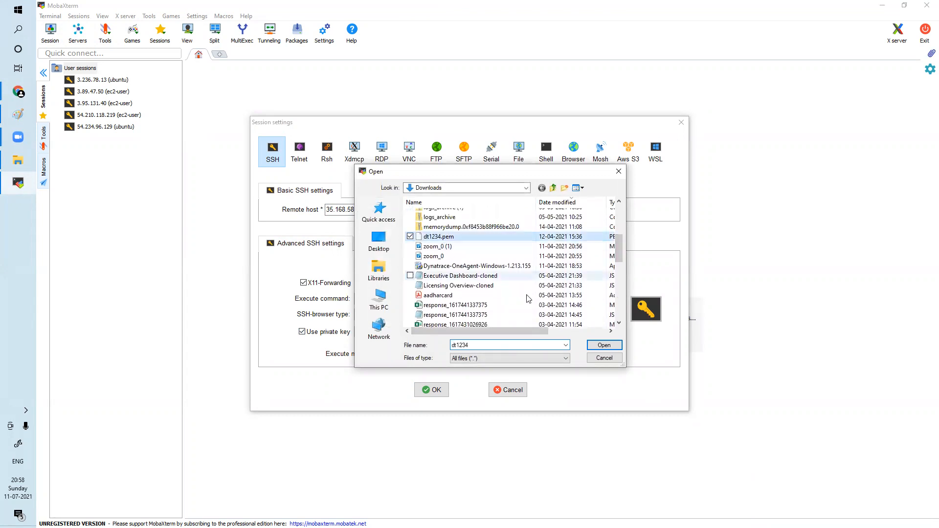
click(603, 346)
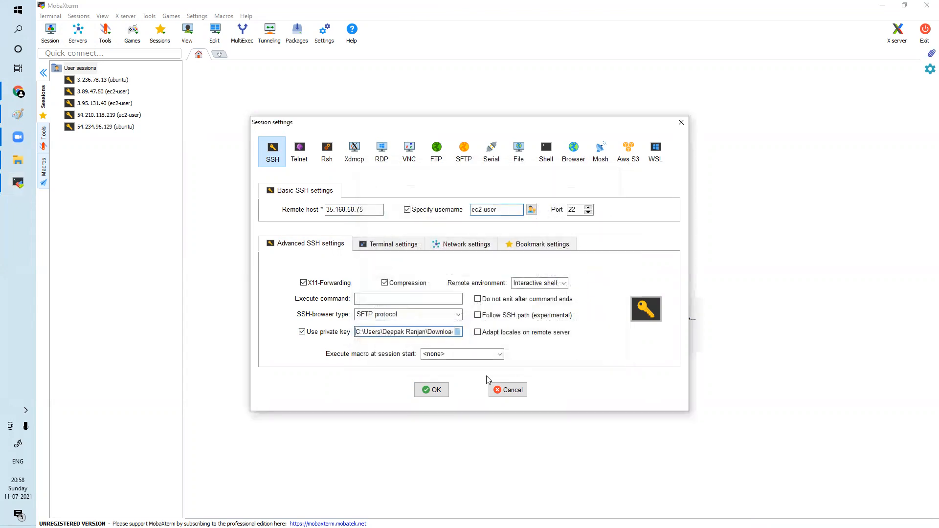
Switch to the EC2 console, check the new instance's state in the Instances list, and reopen its details
click(18, 92)
click(97, 141)
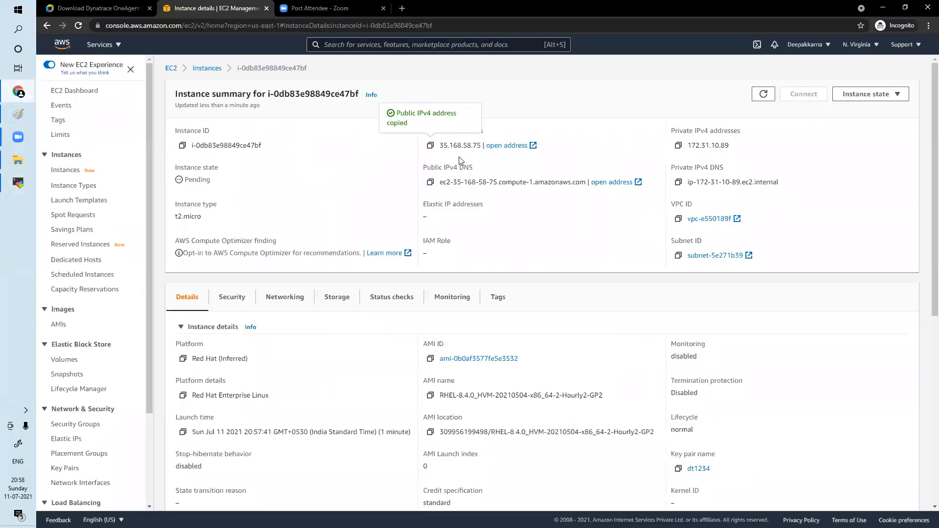
click(208, 69)
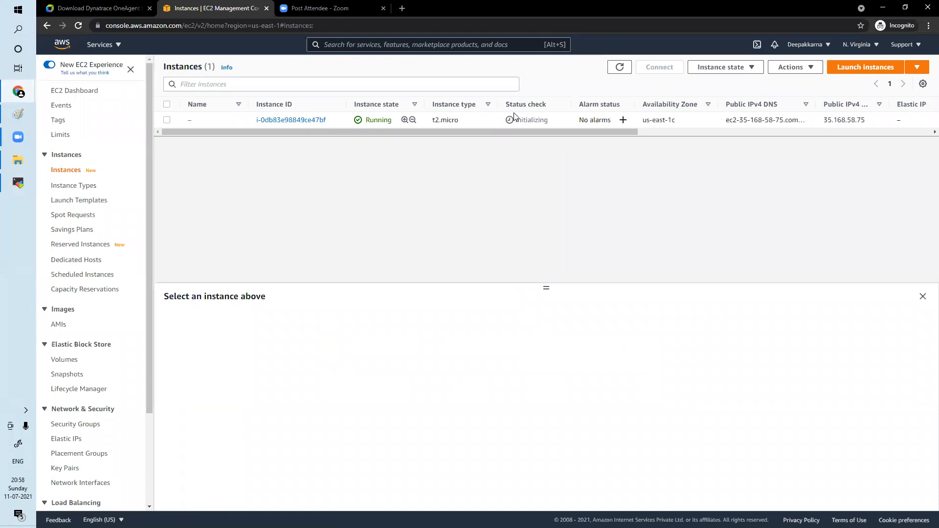
click(300, 121)
Switch to MobaXterm, start the configured SSH session to the instance, and restart it once
click(18, 182)
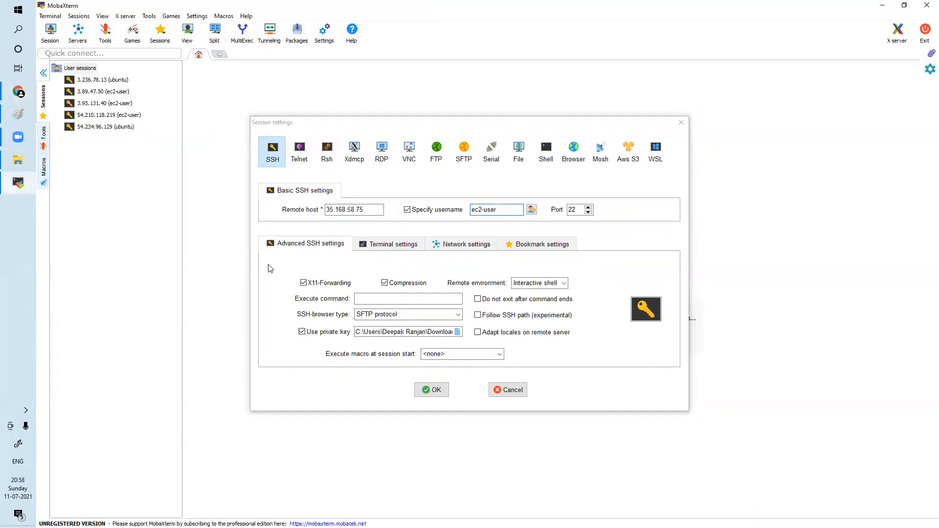
click(431, 389)
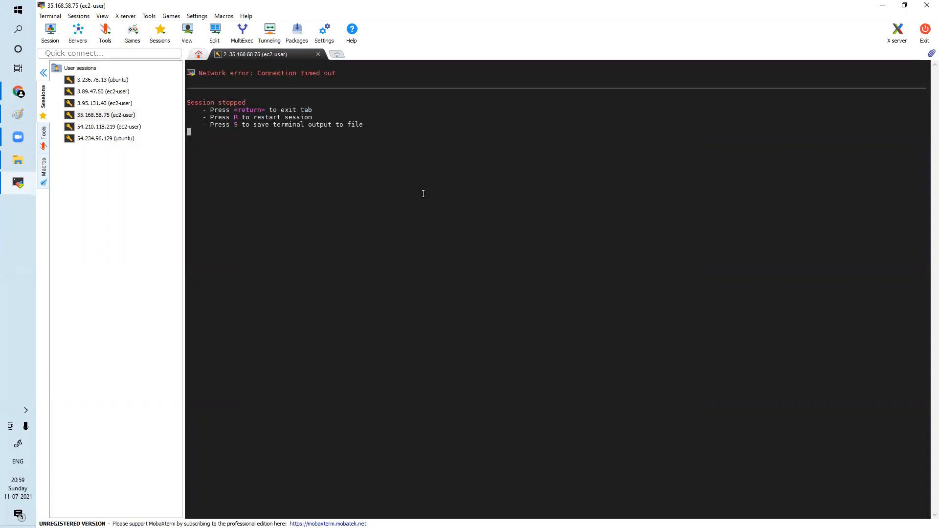
key(r)
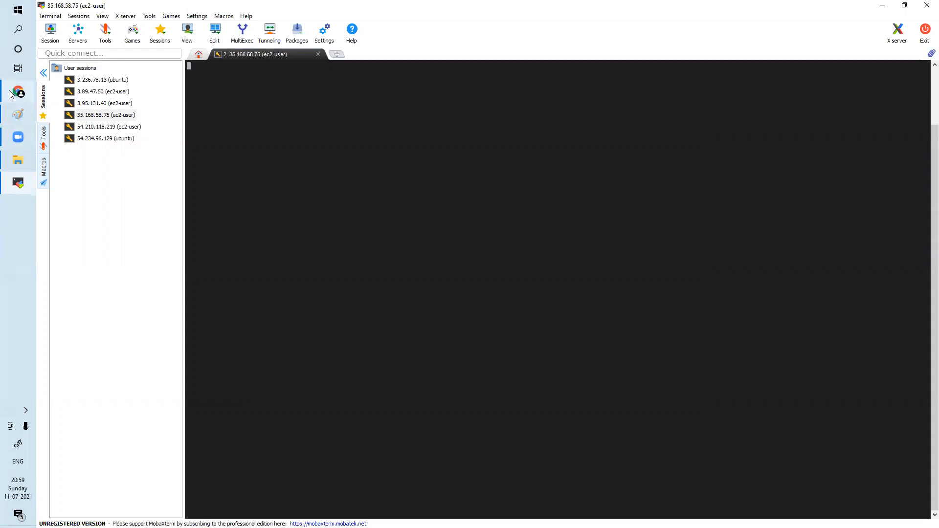
Return to the EC2 console to recheck the instance's status check in the Instances list, and reopen the instance summary
mouse_move(18, 92)
click(84, 145)
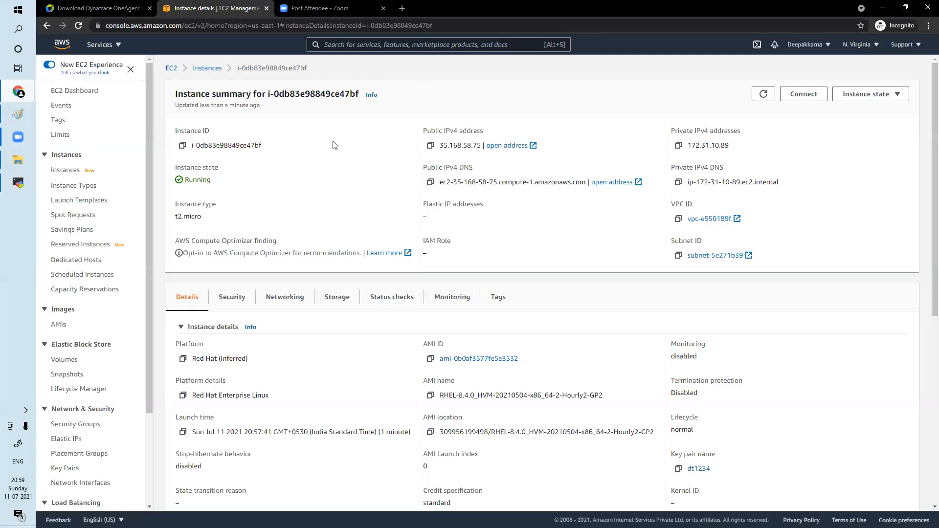
click(207, 68)
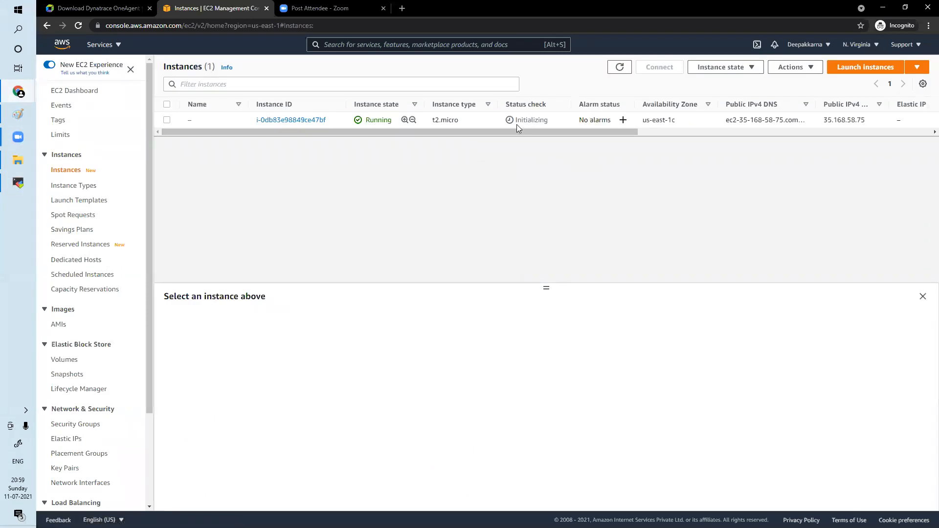
click(311, 120)
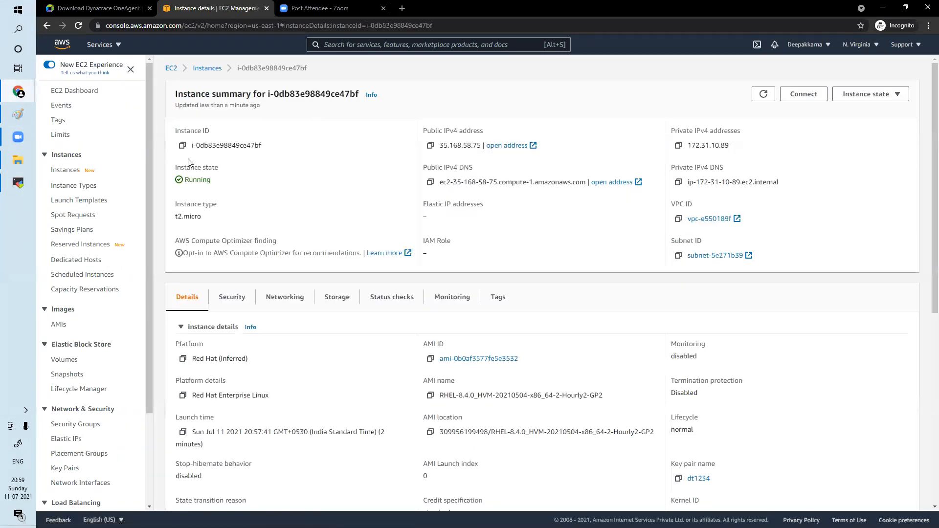
Check the restarted SSH session in MobaXterm and switch back to the EC2 instance summary
click(17, 188)
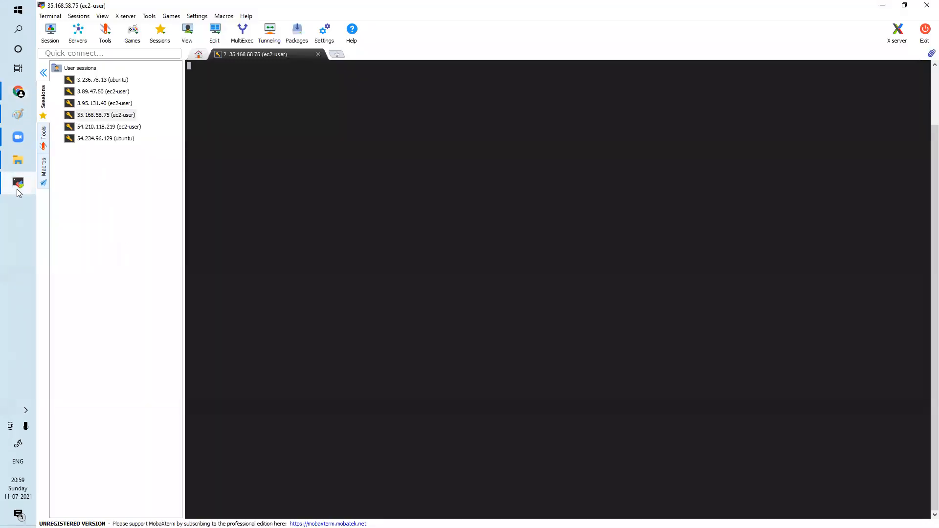
mouse_move(18, 92)
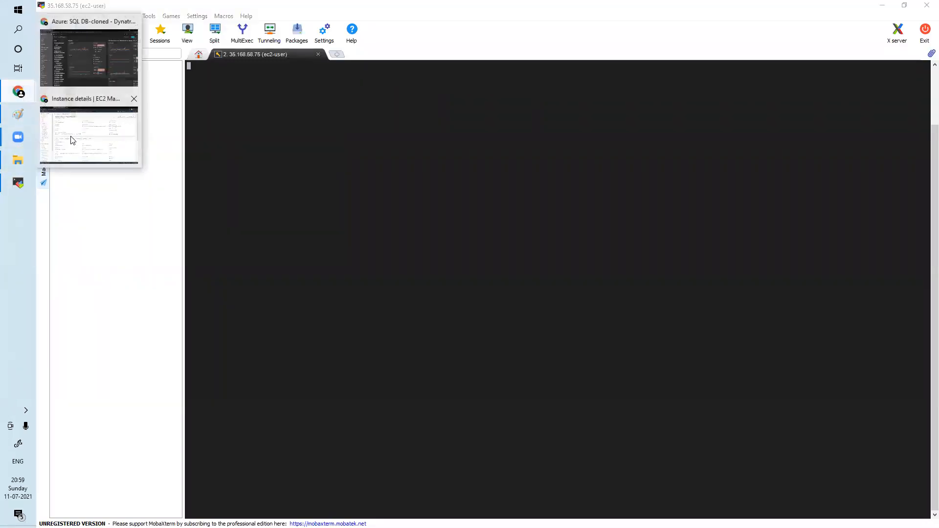
click(73, 140)
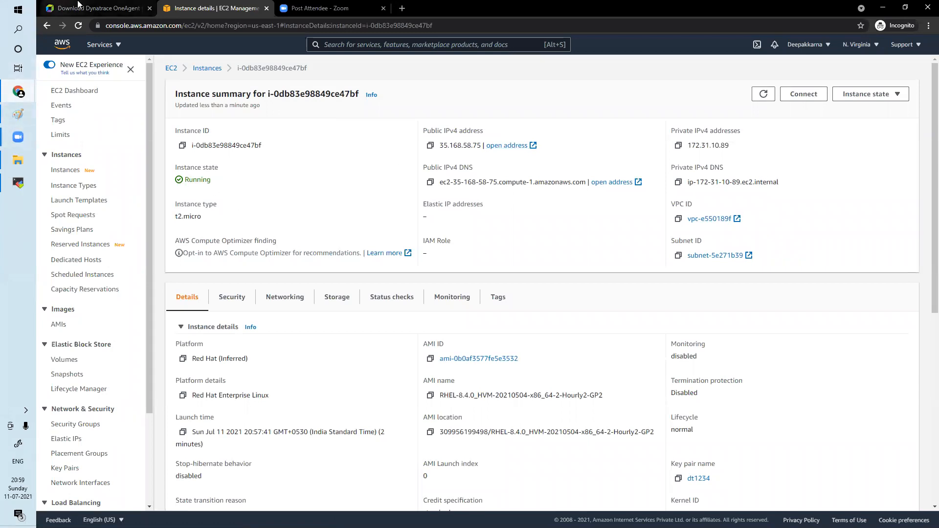
Switch to the Dynatrace page and open the Platform as a Service token settings under the Integration settings
click(92, 8)
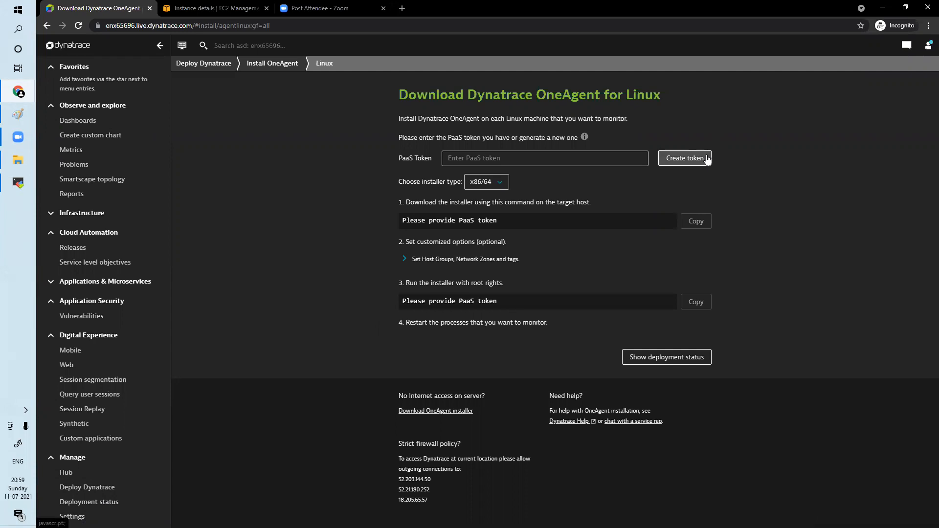
click(72, 516)
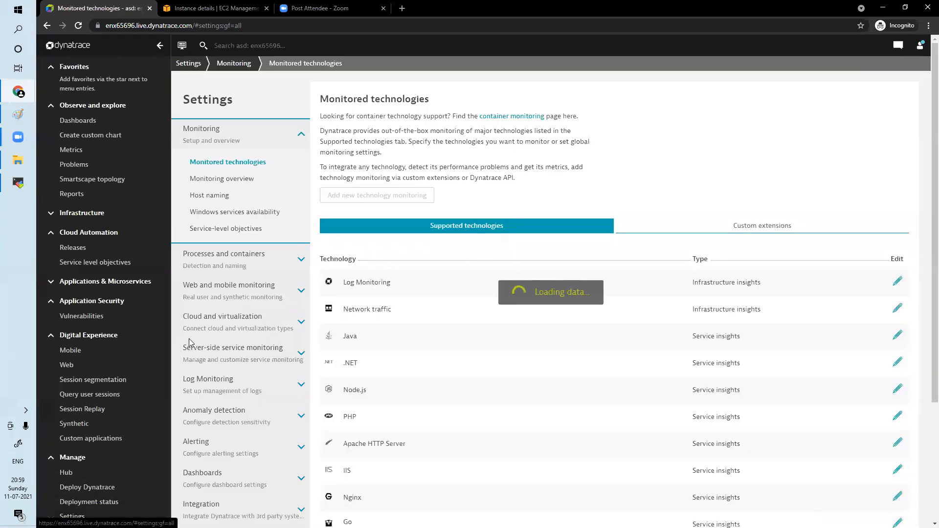
scroll(205, 387, down, 5)
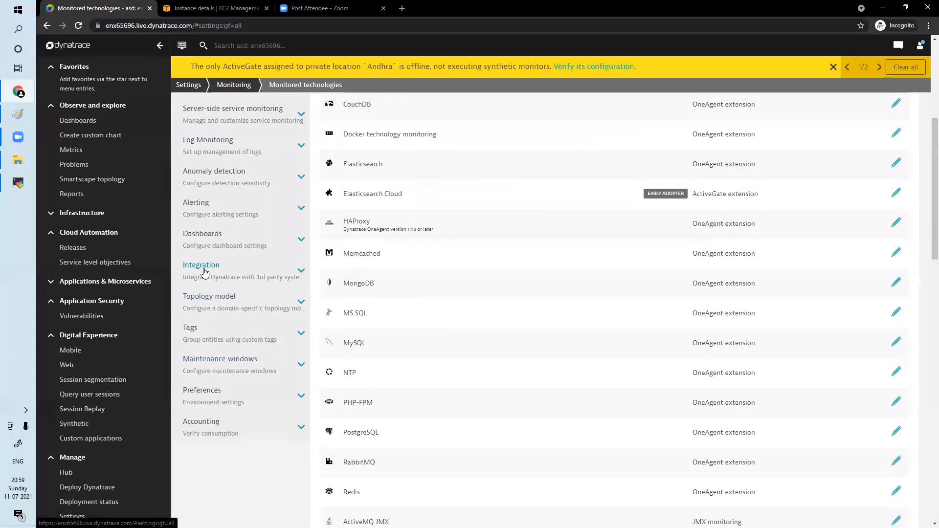
click(205, 273)
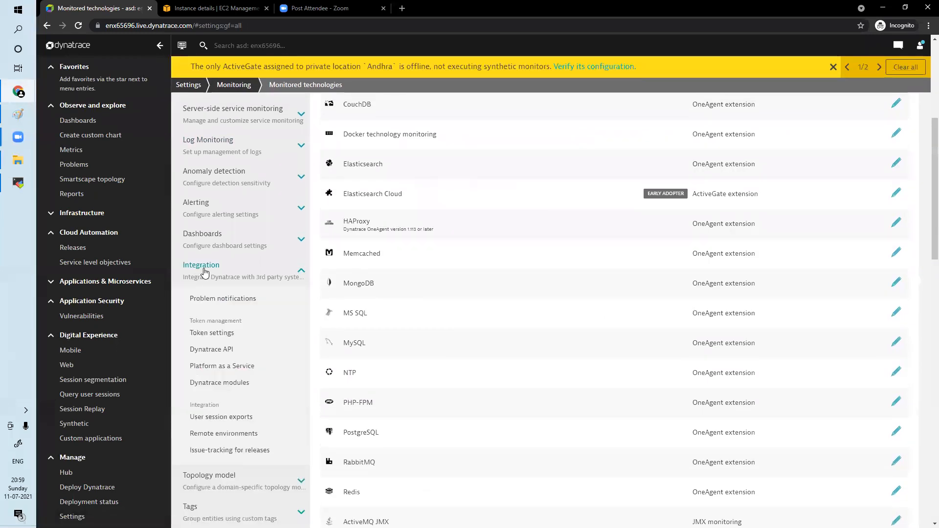
click(221, 371)
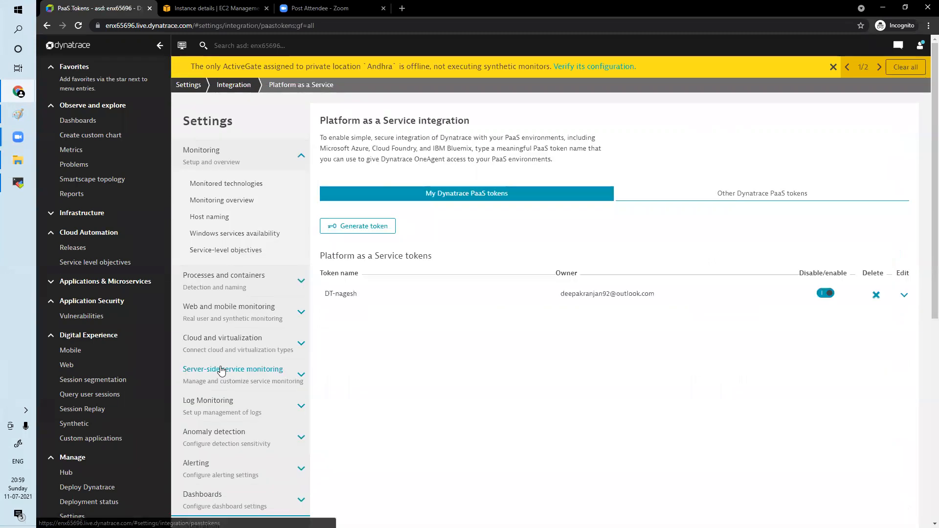
Delete the existing Platform as a Service token from the list and confirm the deletion
click(382, 228)
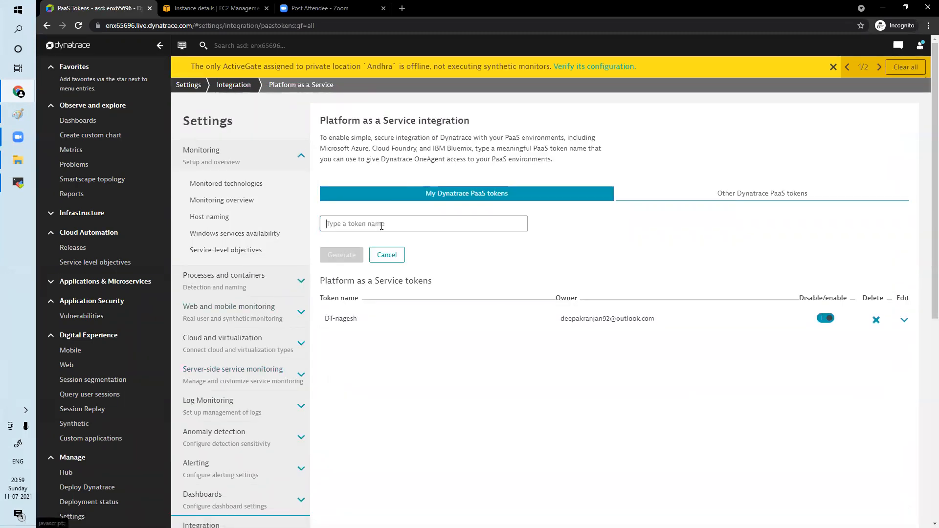
click(876, 322)
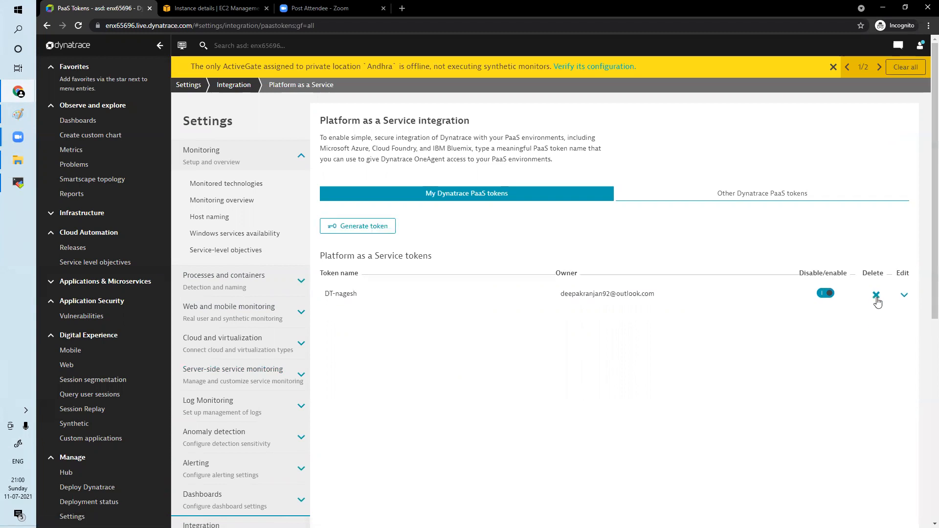
click(876, 296)
click(840, 298)
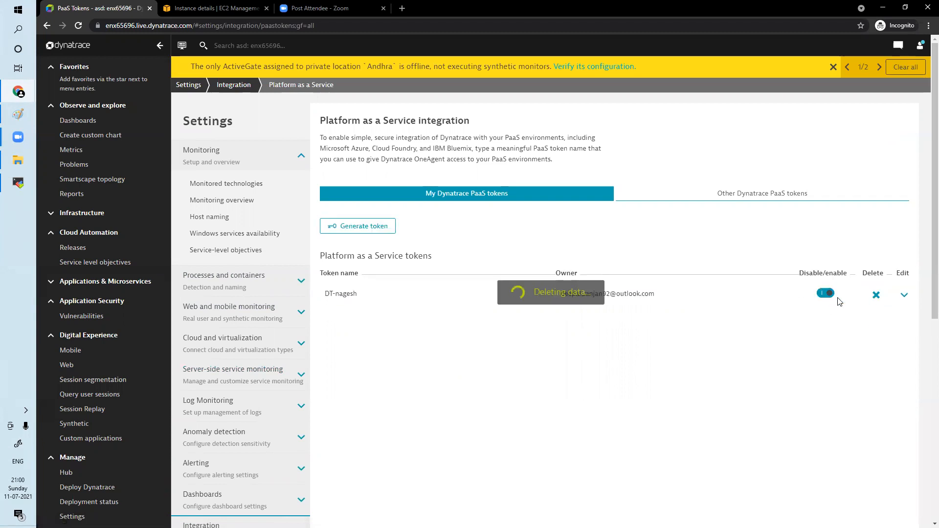
Generate a PaaS token named DTOneAgent, copy its value, and check the new token's edit details
click(384, 230)
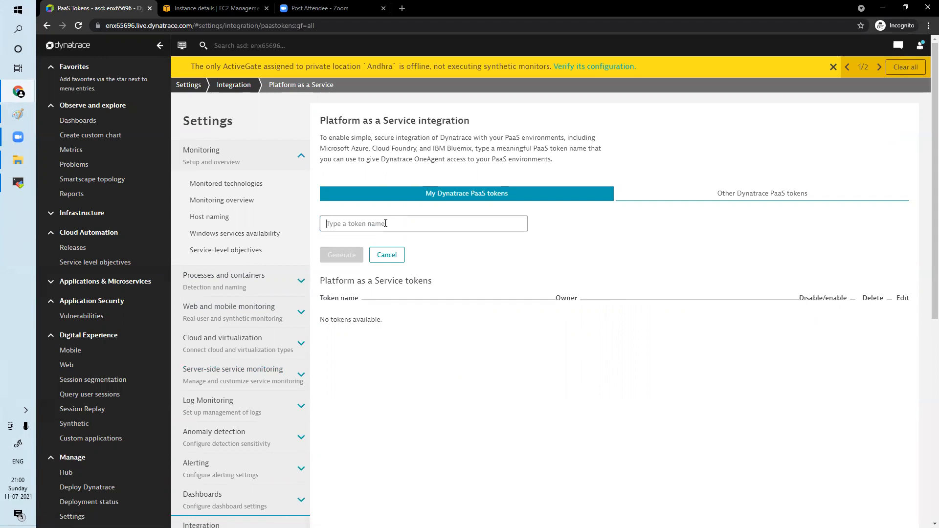
text(DT)
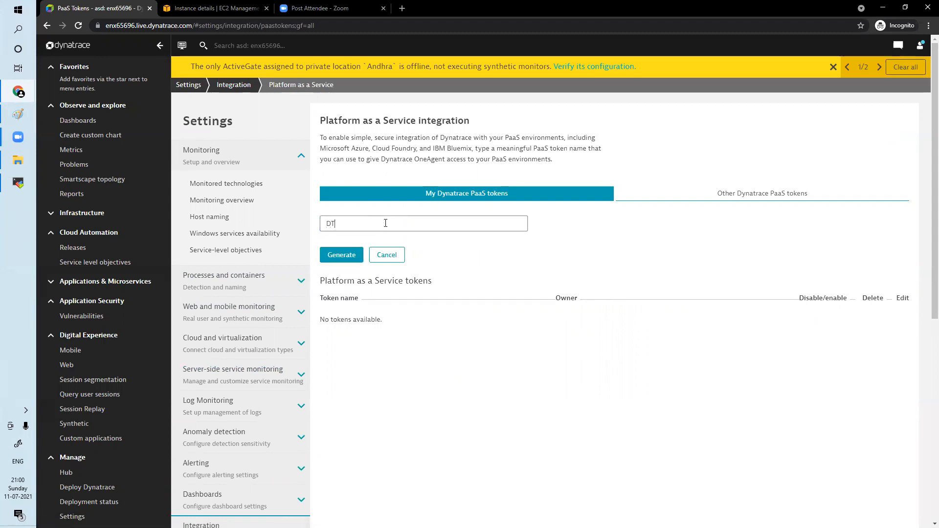
text(OneAgent)
click(352, 258)
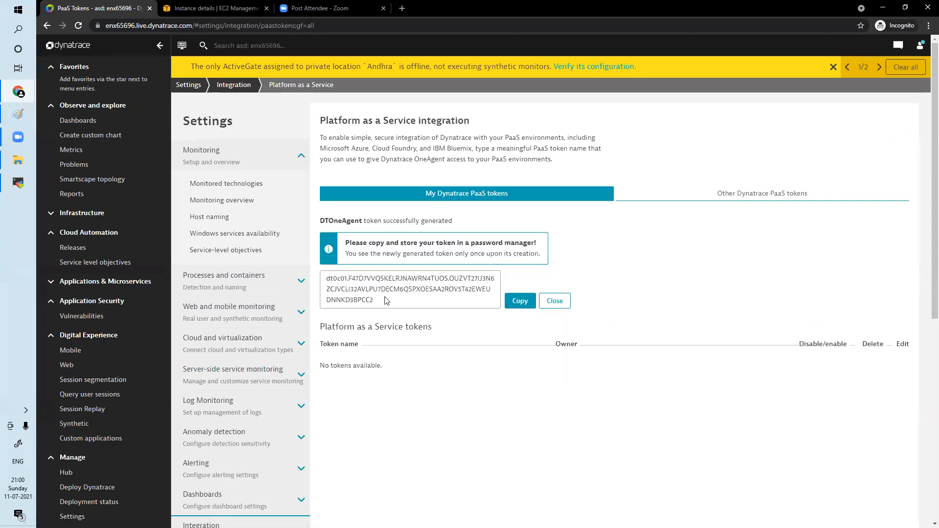
click(519, 301)
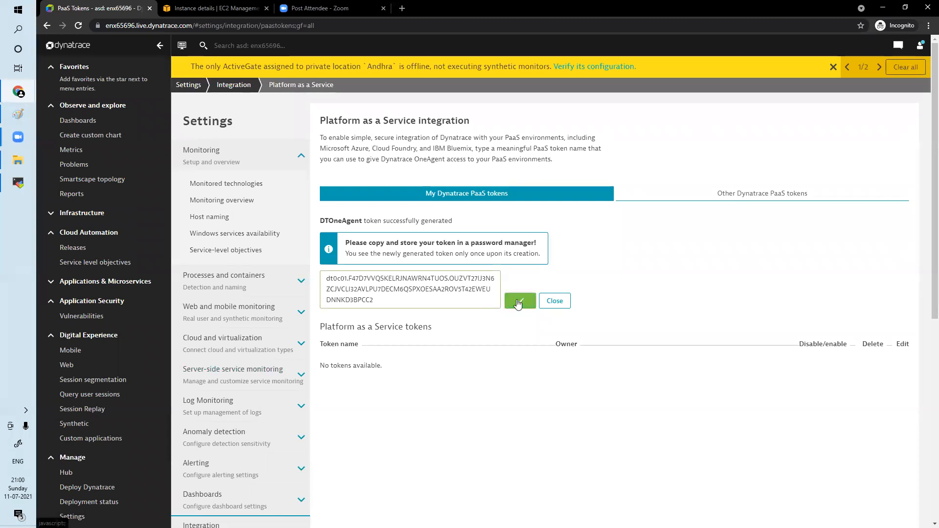
click(552, 301)
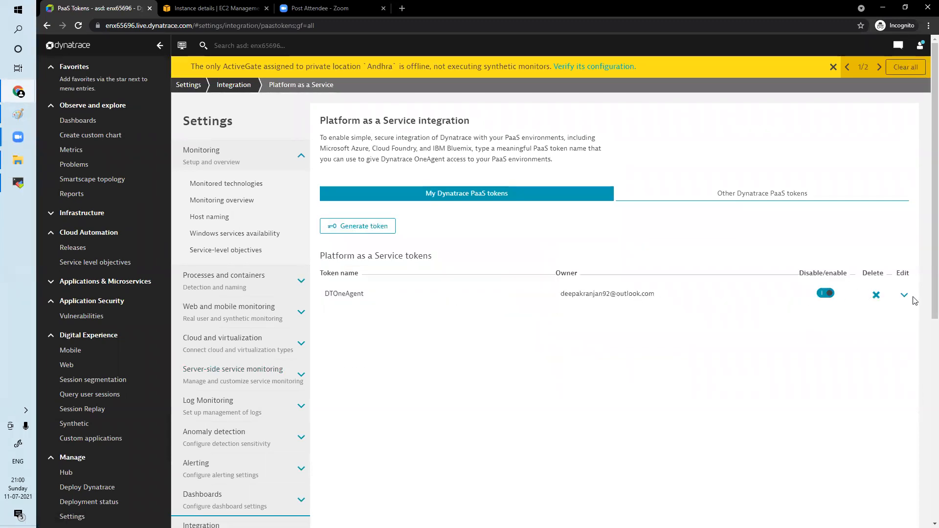
click(905, 297)
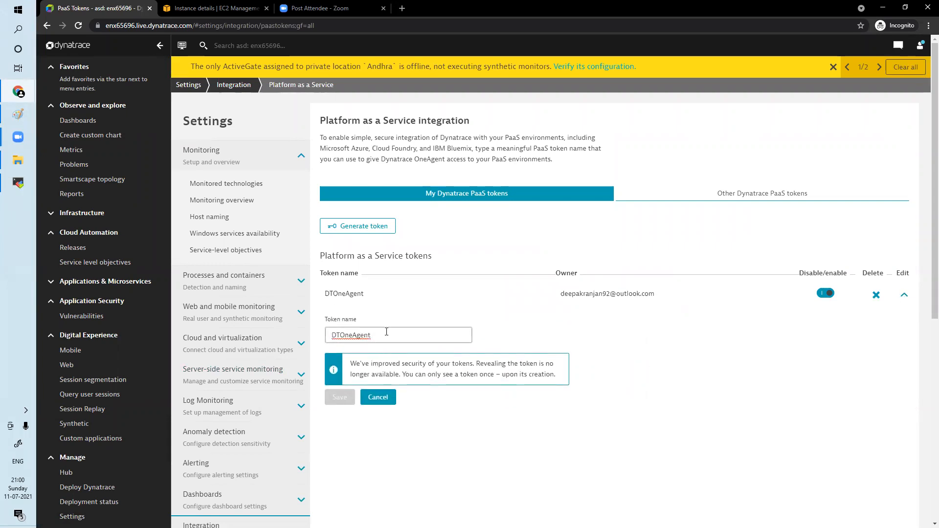
click(905, 297)
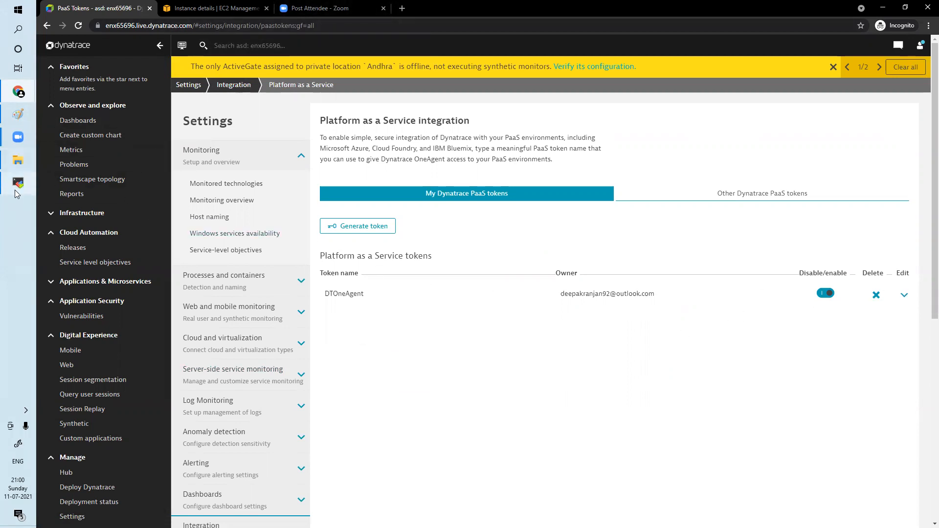
Open Notepad, paste the copied PaaS token into the blank document to keep it, and minimize the window
click(18, 29)
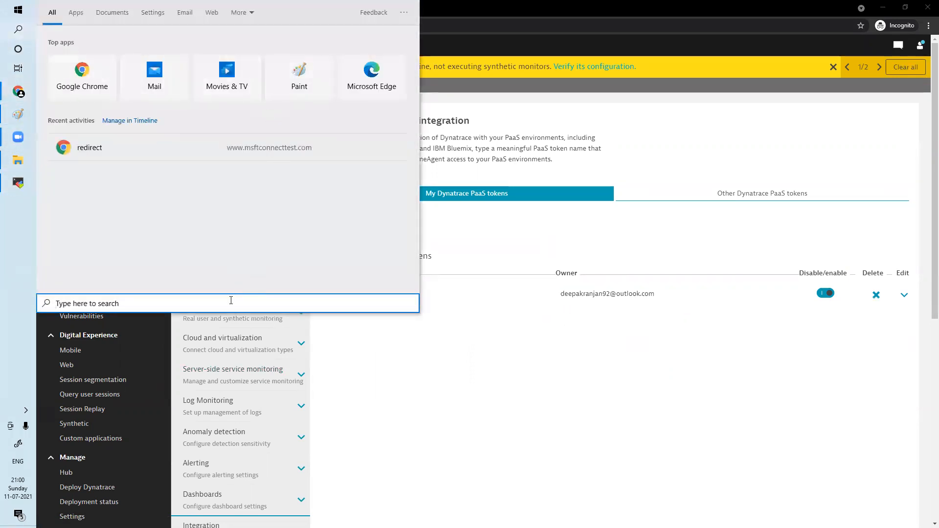
text(note)
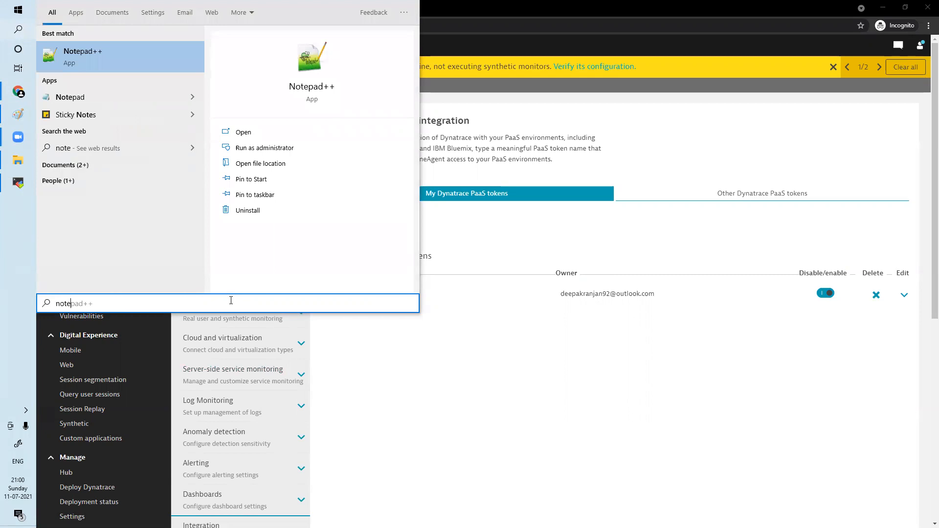
click(123, 93)
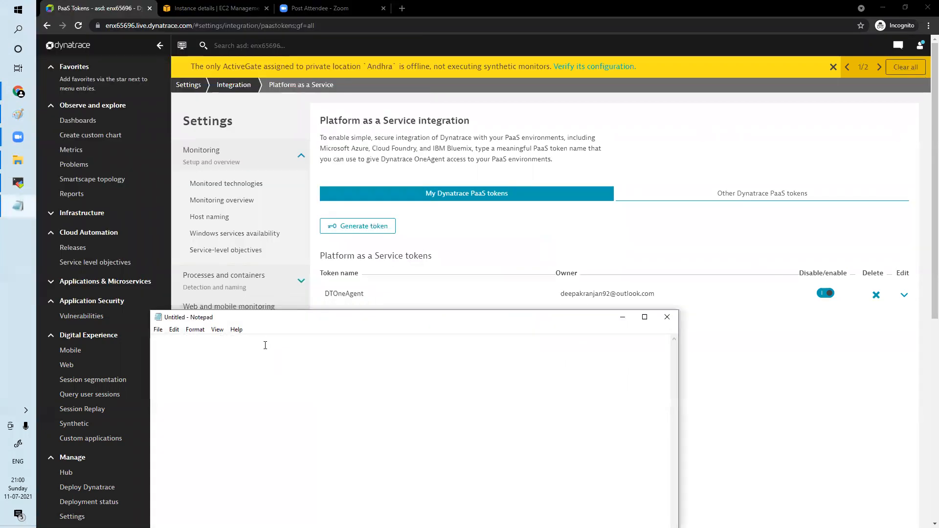
key(ctrl+v)
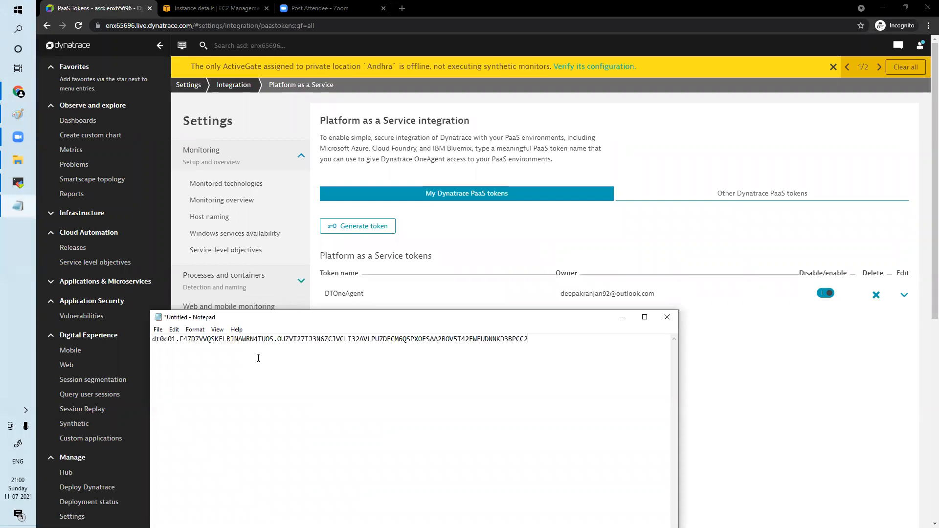
click(622, 317)
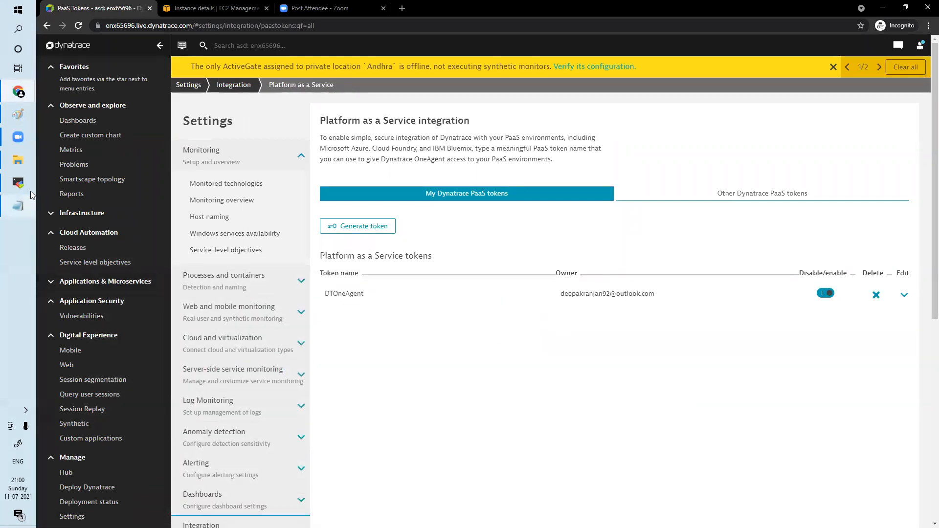
Switch to the MobaXterm SSH session, become root with sudo su, and install wget with yum, accepting the installation
click(17, 184)
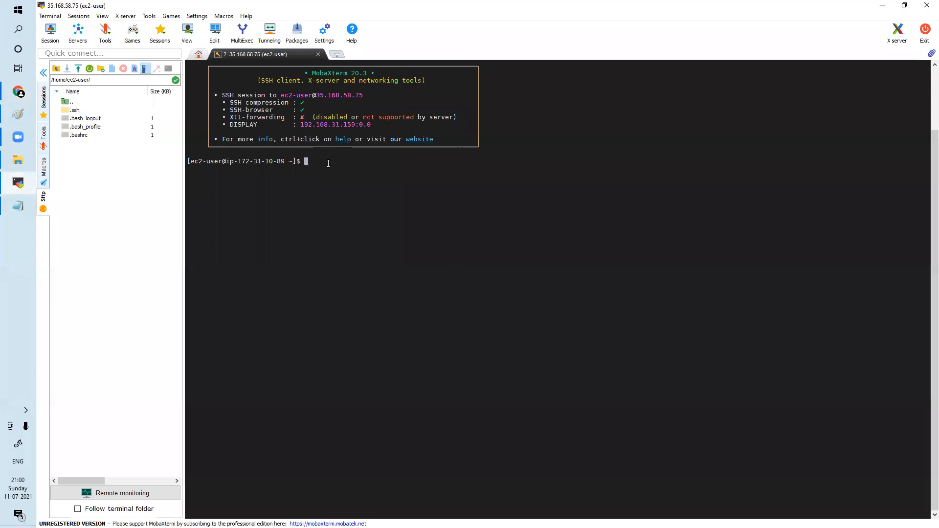
text(sudo su)
key(Return)
text(yu)
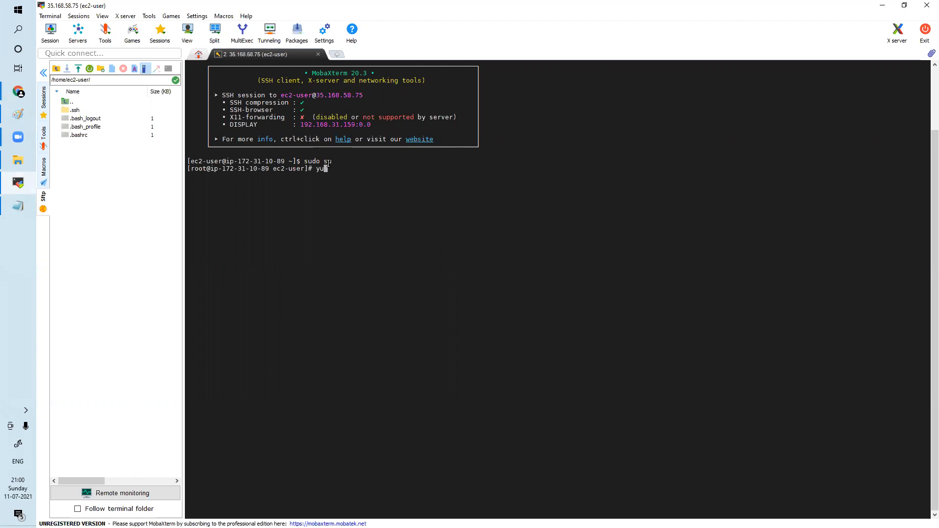
text(m install wget)
key(Return)
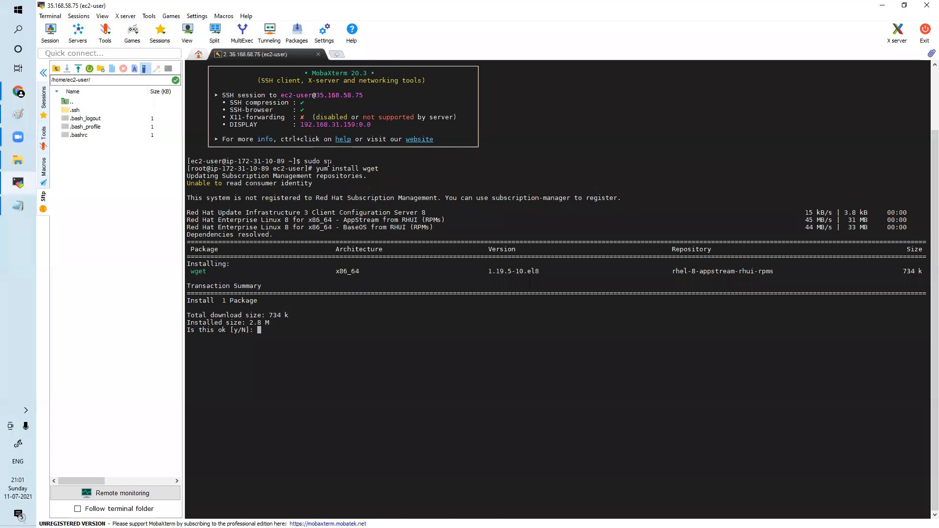
text(y)
key(Return)
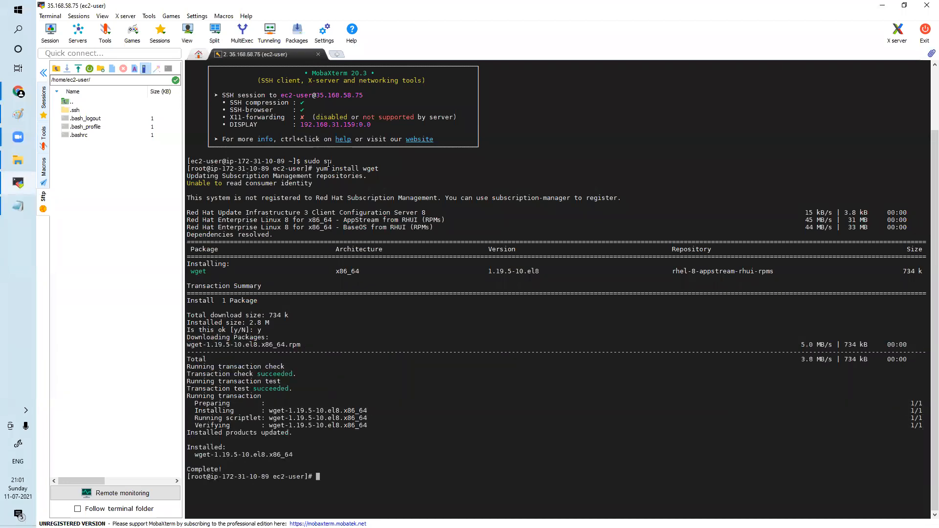
Return to Dynatrace in Chrome, start the OneAgent installation for Linux, and paste the PaaS token into its field
mouse_move(20, 99)
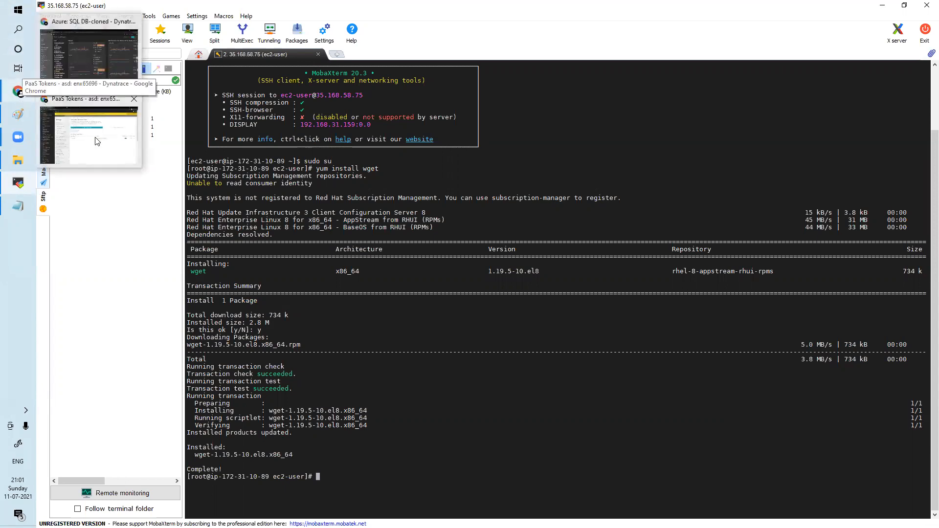
click(93, 98)
scroll(107, 467, down, 1)
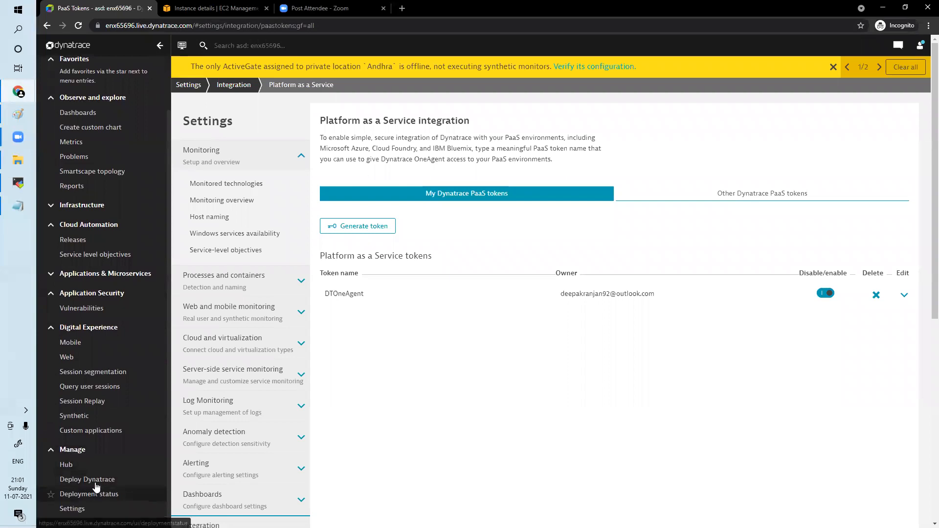
click(88, 479)
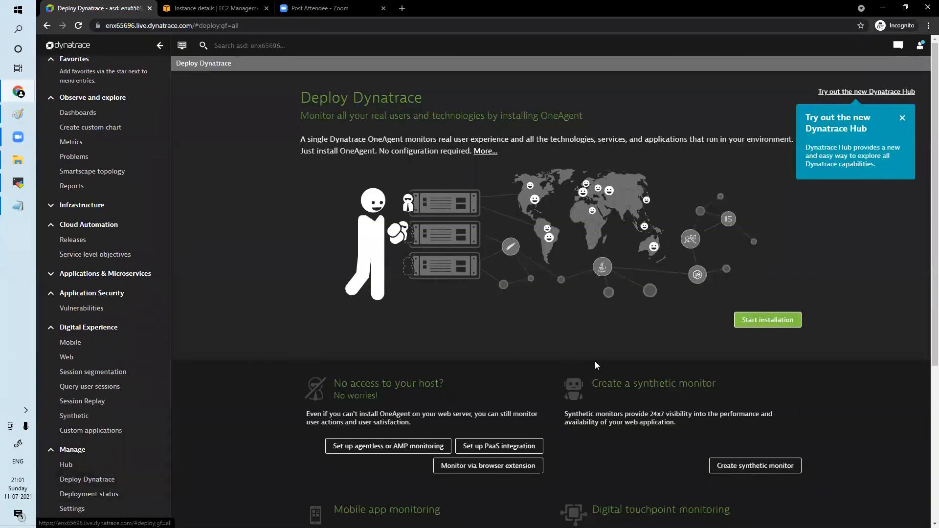
click(756, 324)
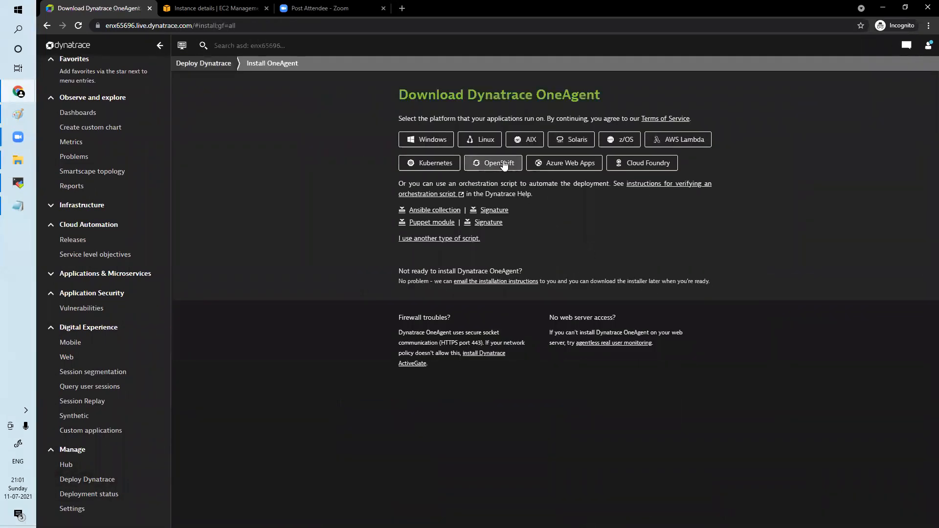
click(489, 142)
click(514, 158)
key(ctrl+v)
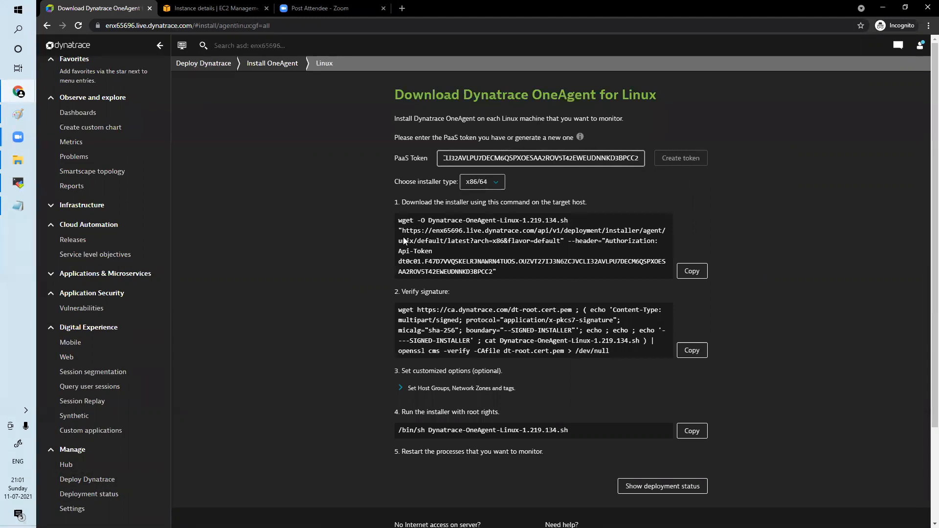
Copy the wget installer command including its API token and run it in MobaXterm to download Dynatrace-OneAgent-Linux-1.219.134.sh
click(686, 279)
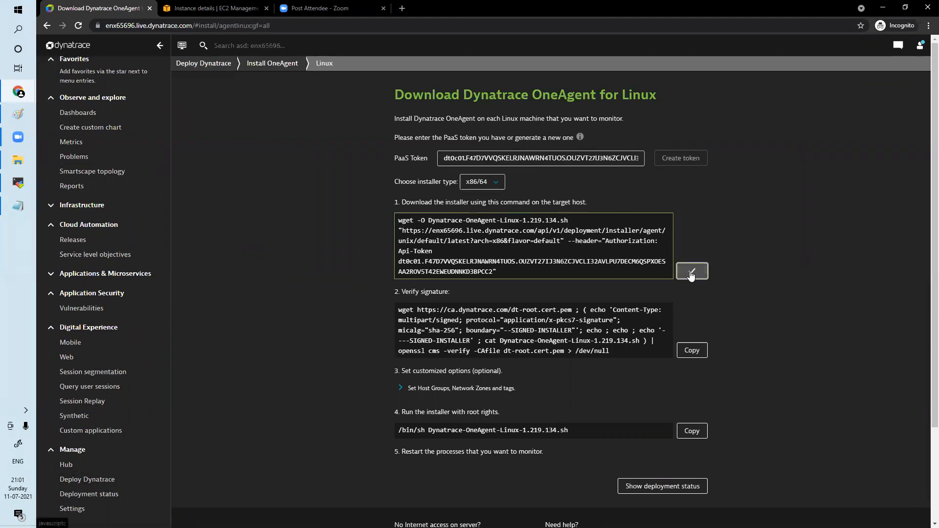
click(17, 184)
right_click(352, 471)
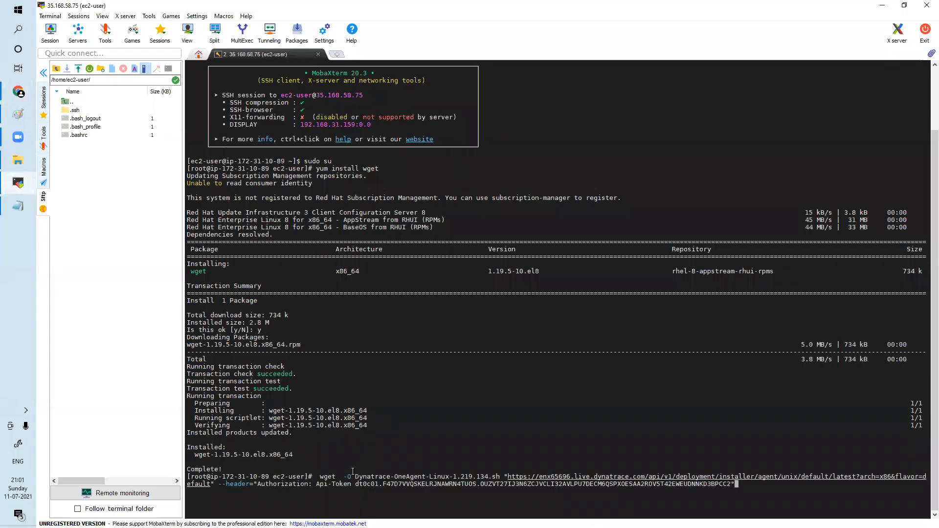
key(Return)
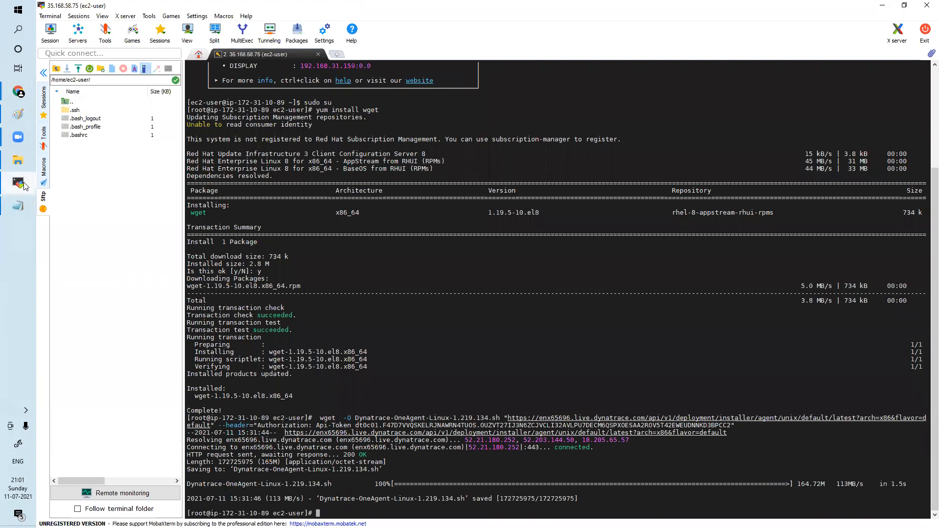
Copy the Verify signature command from the Dynatrace OneAgent page and run it in the MobaXterm session
mouse_move(18, 92)
click(61, 140)
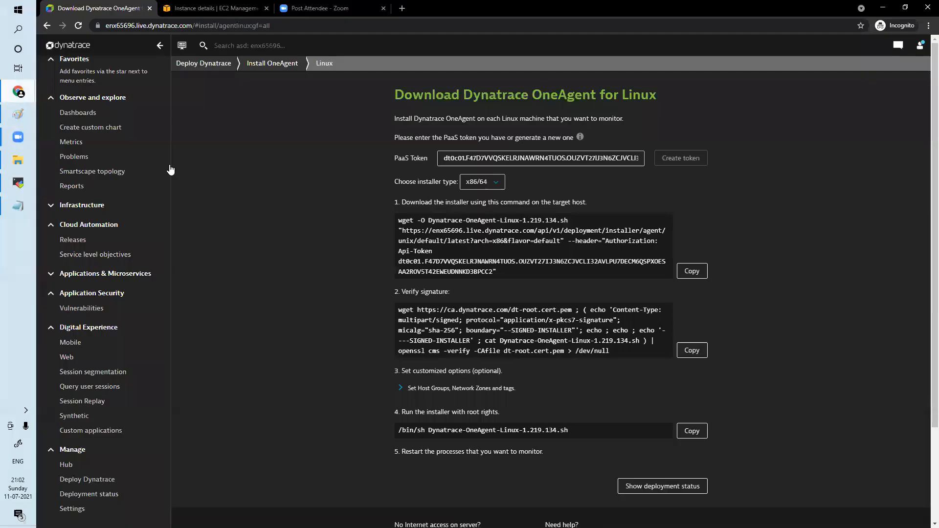
click(691, 350)
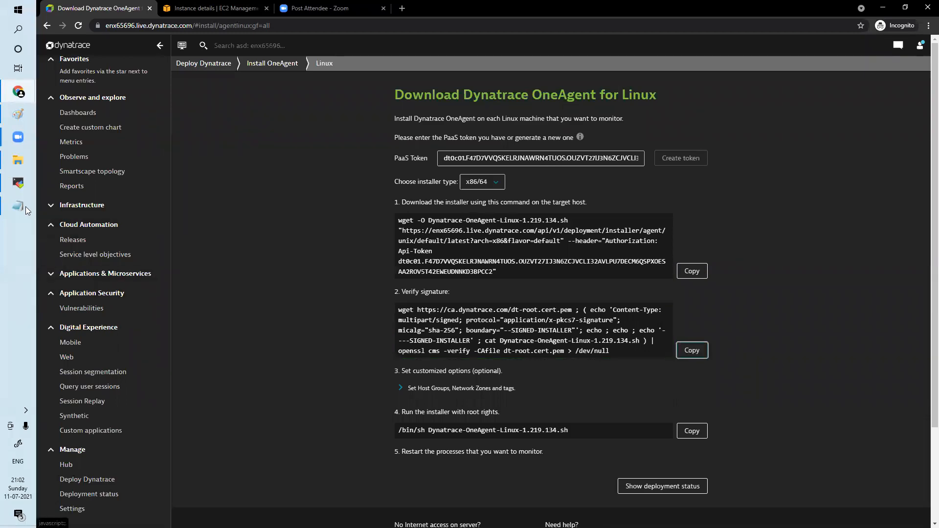
click(15, 186)
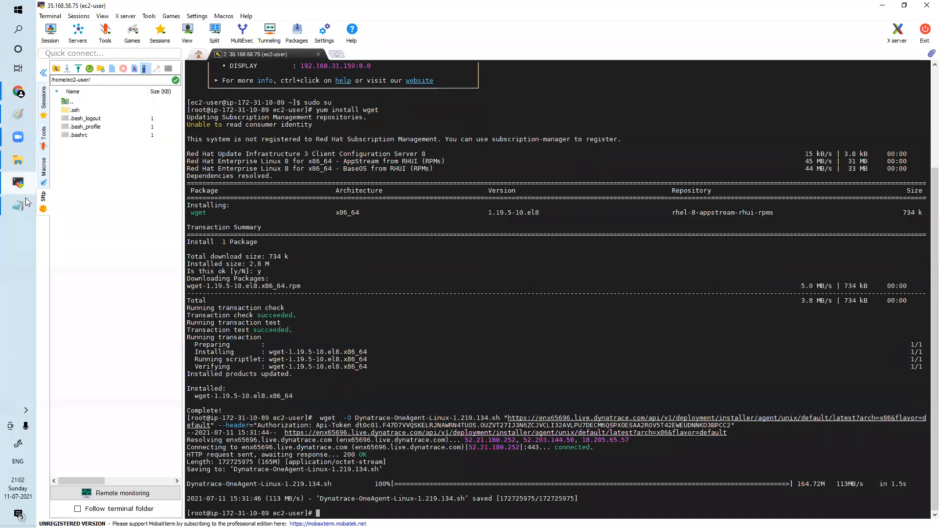
right_click(330, 510)
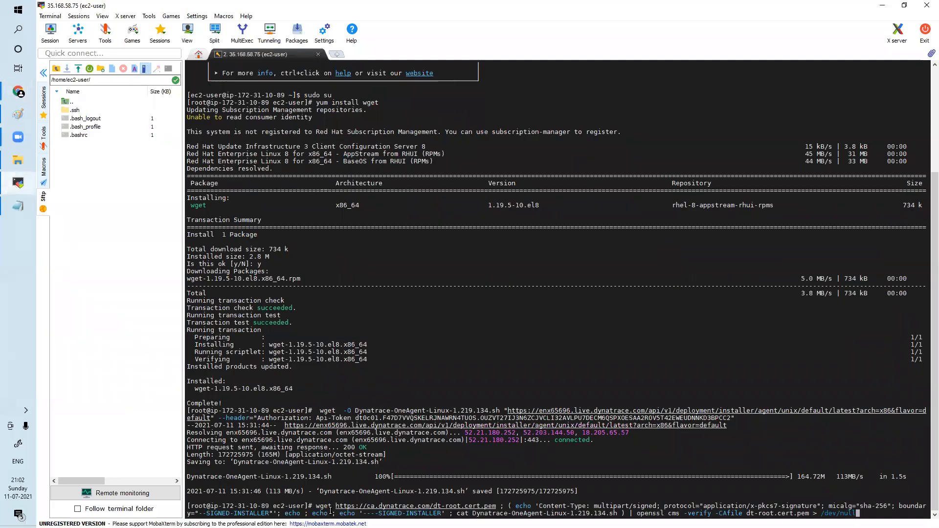
key(Return)
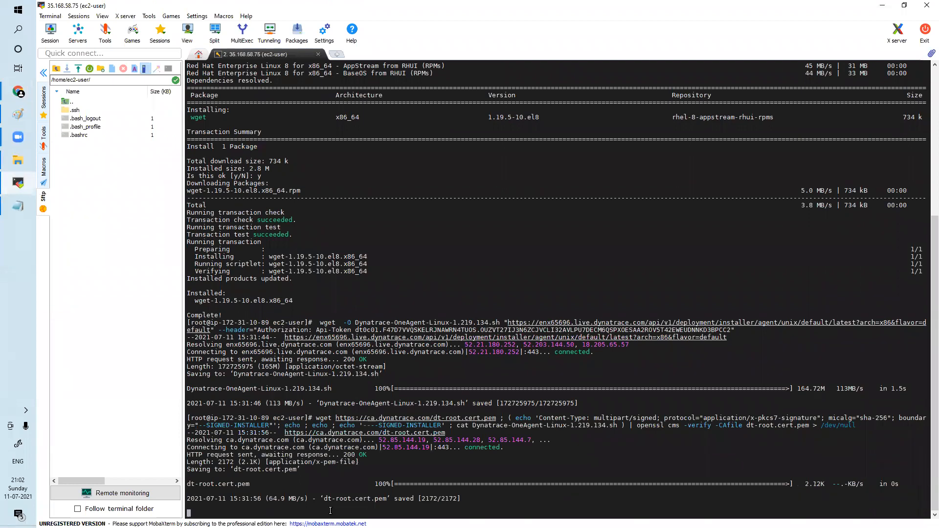
Return to Dynatrace in Chrome, expand the optional customized settings, and set the host group to a new group LINUX
mouse_move(23, 92)
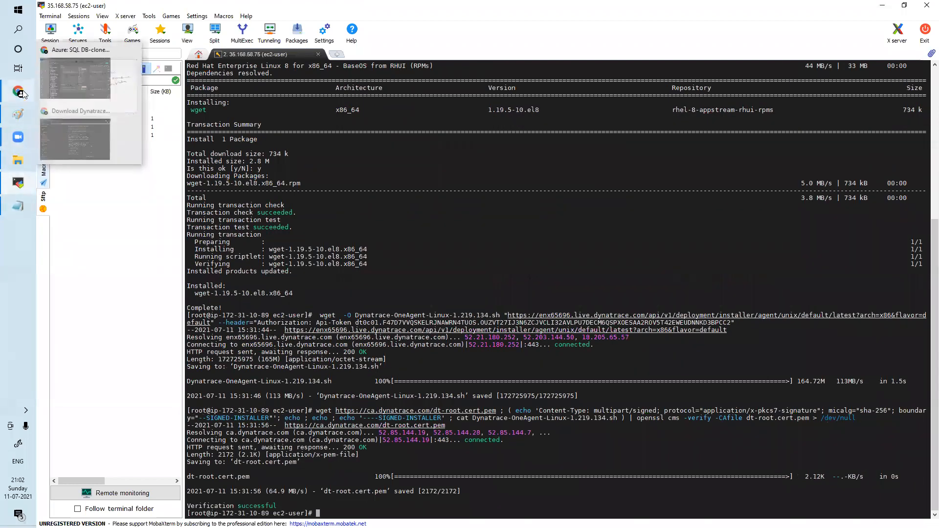
click(83, 148)
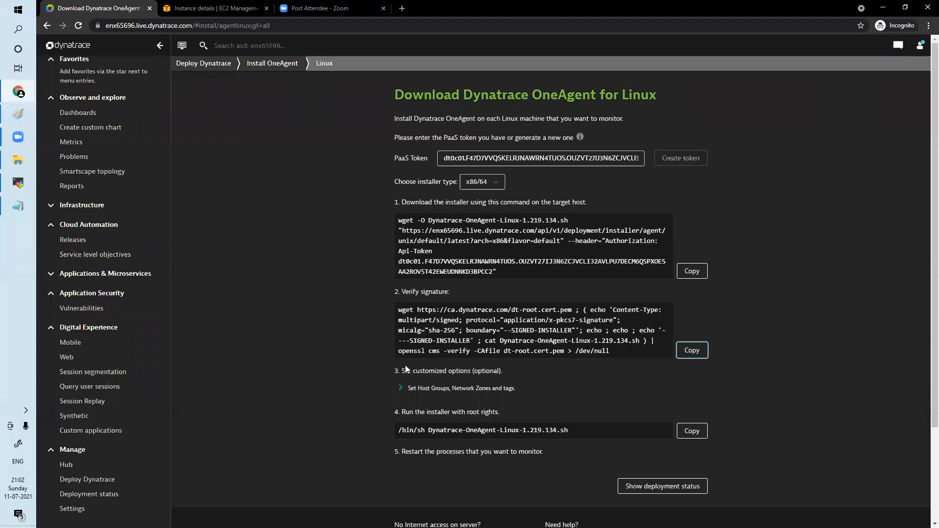
click(401, 390)
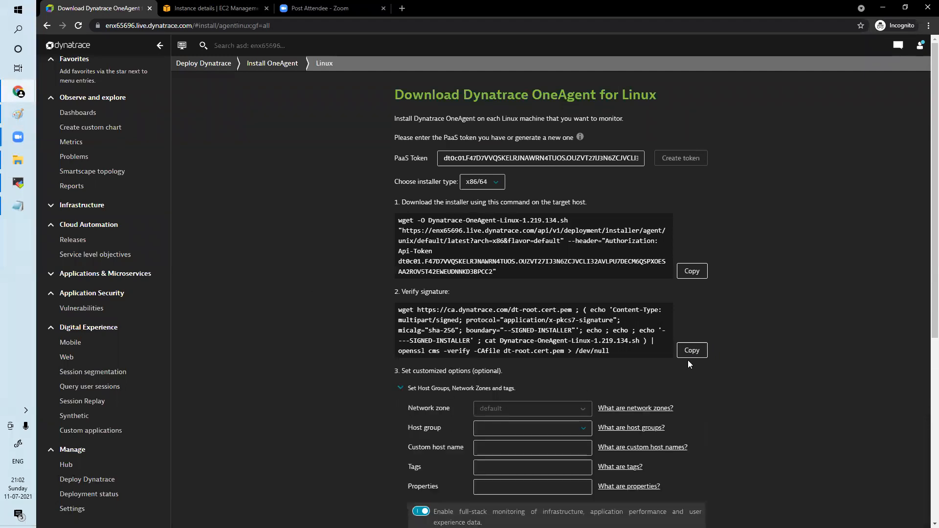
scroll(923, 229, down, 3)
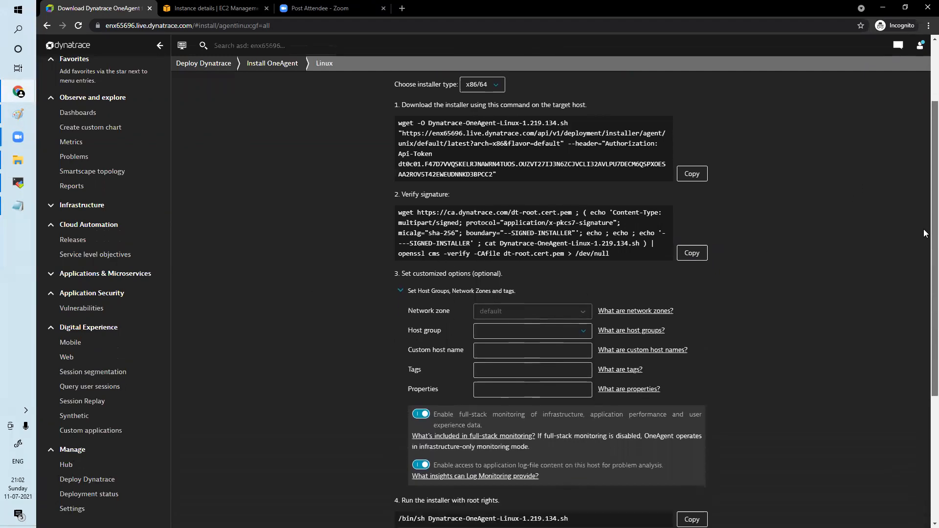
click(557, 268)
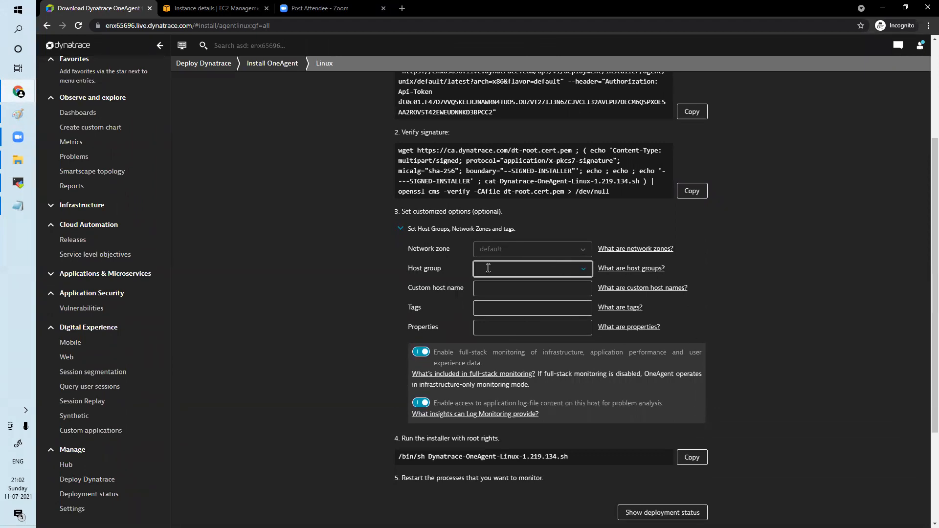
text(LINUX)
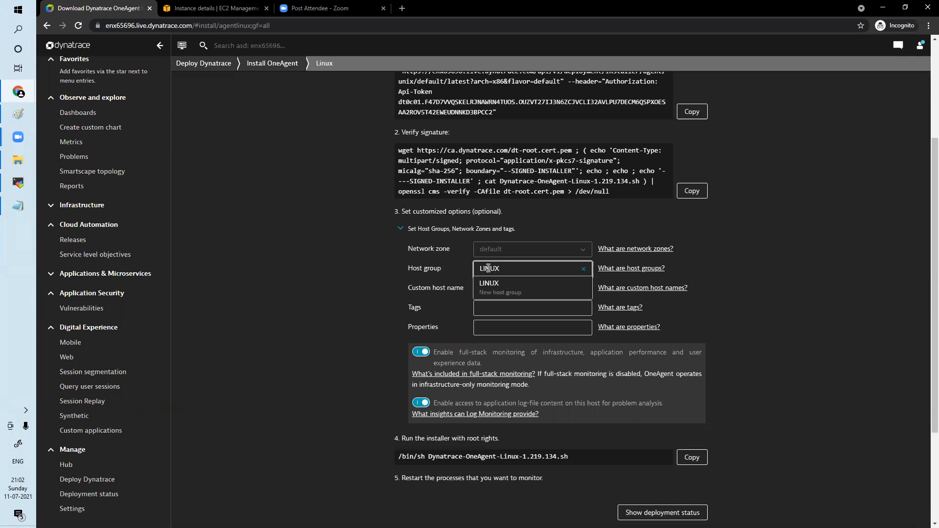
click(493, 290)
Set the custom host name to WebApp01
click(493, 288)
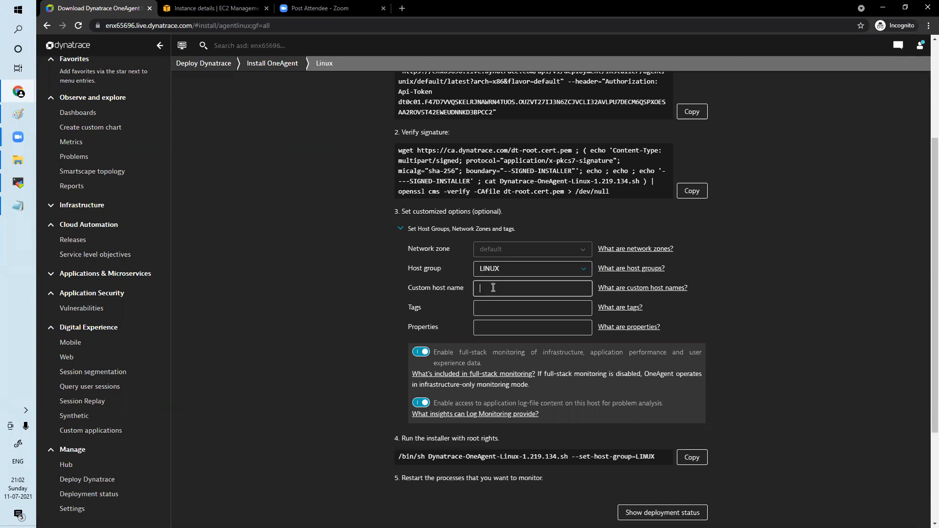
text(H)
text(Web)
text(App)
text(0)
text(1)
Add the host tags BPI, PROD and AWS as separate entries
click(493, 307)
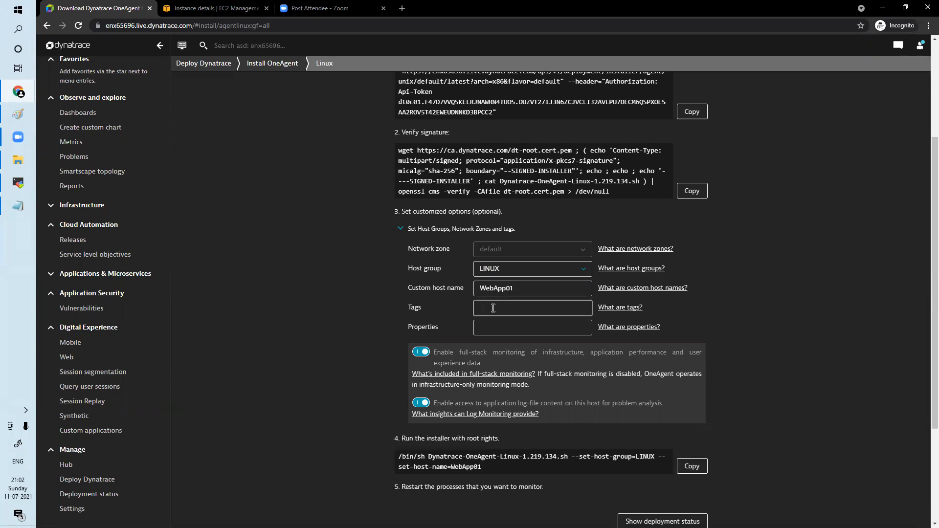
text(BO)
key(BackSpace)
text(PI)
key(Return)
text(PROD)
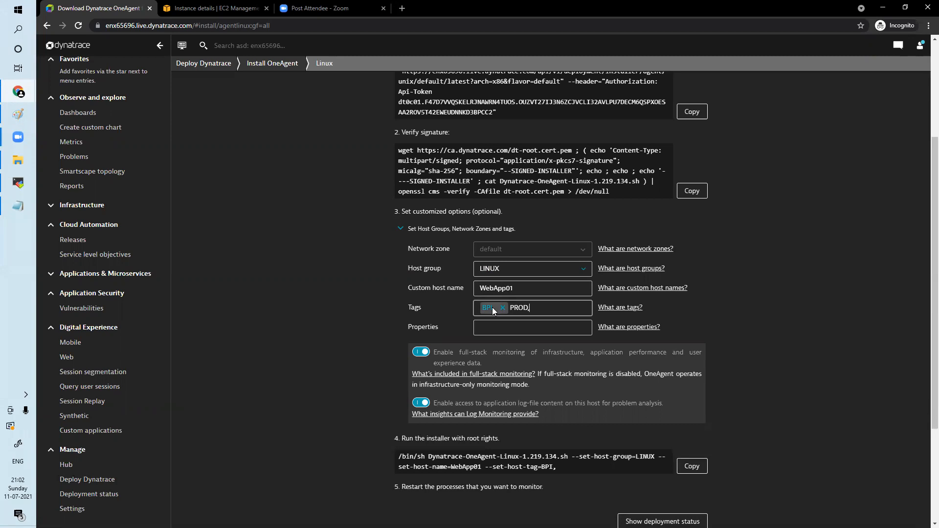
text(,)
key(Return)
key(BackSpace)
key(BackSpace)
text(P)
key(Return)
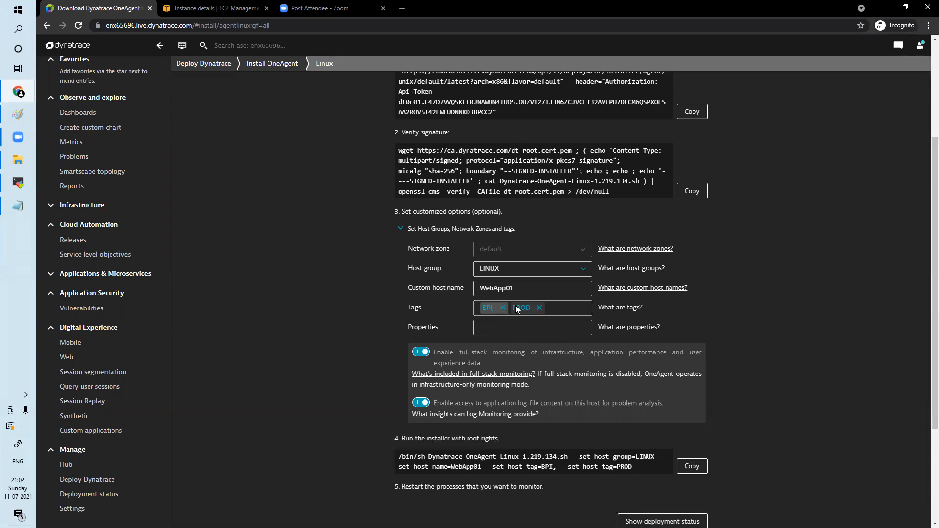
text(AWS)
key(Return)
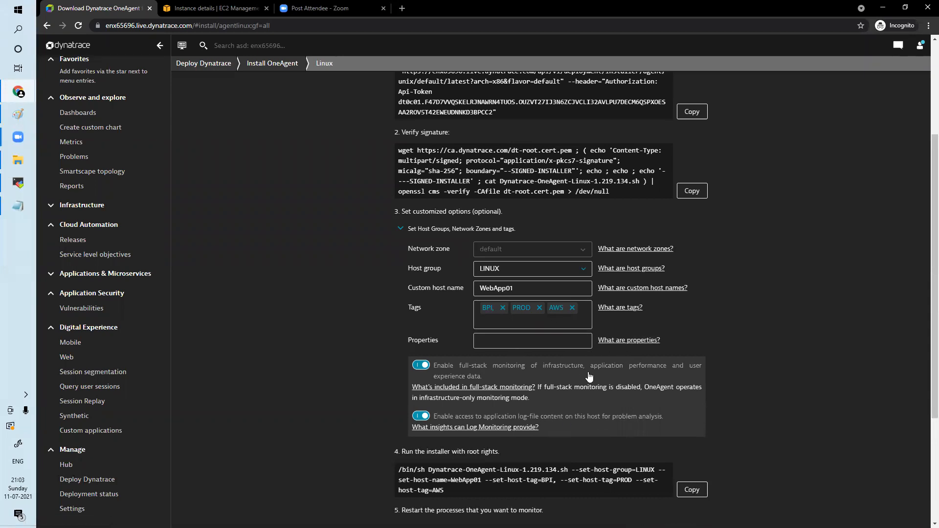
Copy the customized installer command for Dynatrace-OneAgent-Linux-1.219.134.sh and run it in the root MobaXterm session
scroll(612, 387, down, 4)
click(691, 313)
click(18, 182)
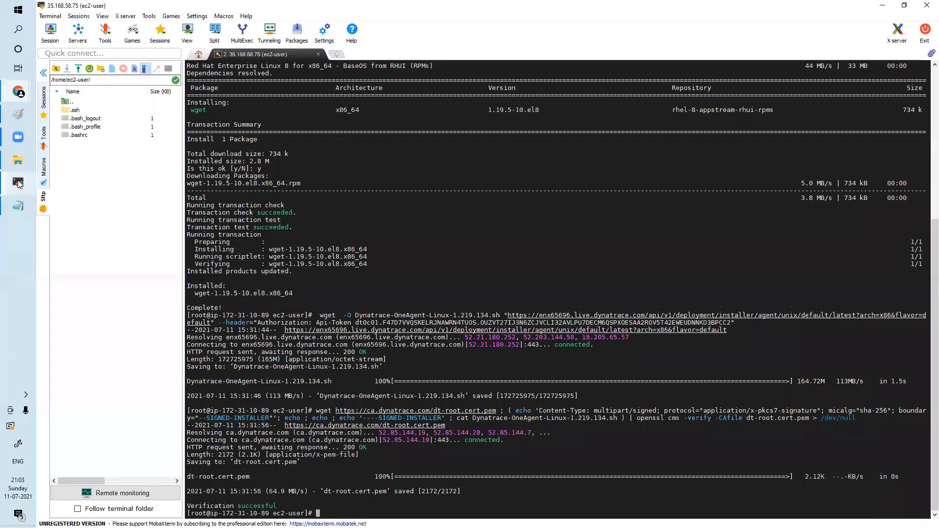
right_click(385, 510)
key(Return)
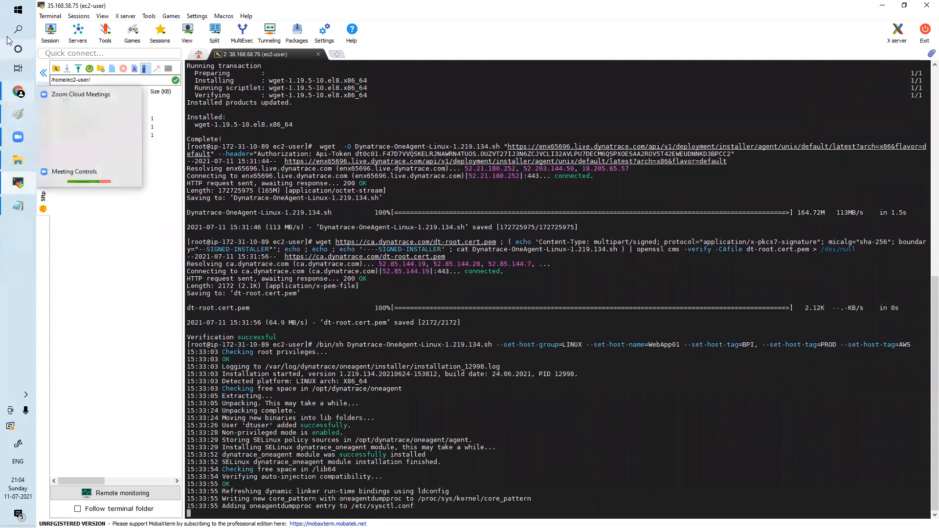
Switch to Dynatrace in Chrome, expand the Infrastructure section, and open the Hosts page
click(63, 116)
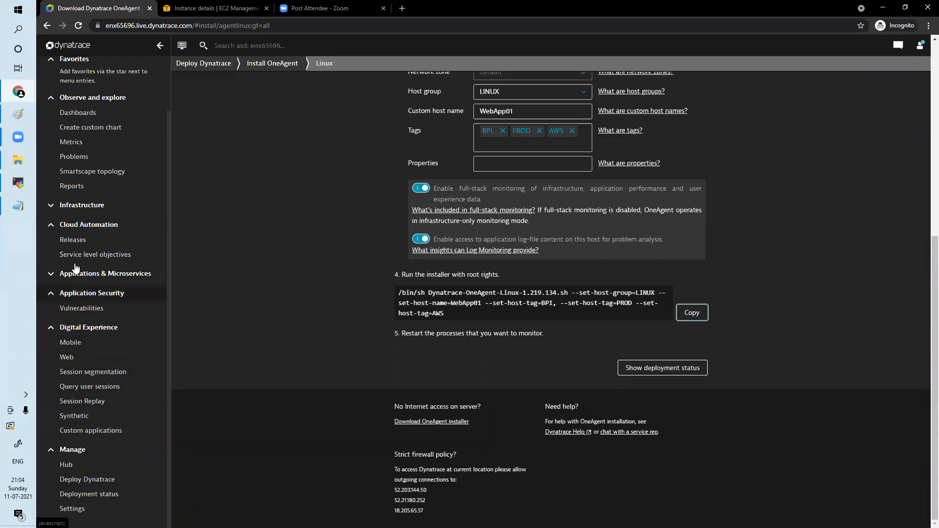
click(51, 206)
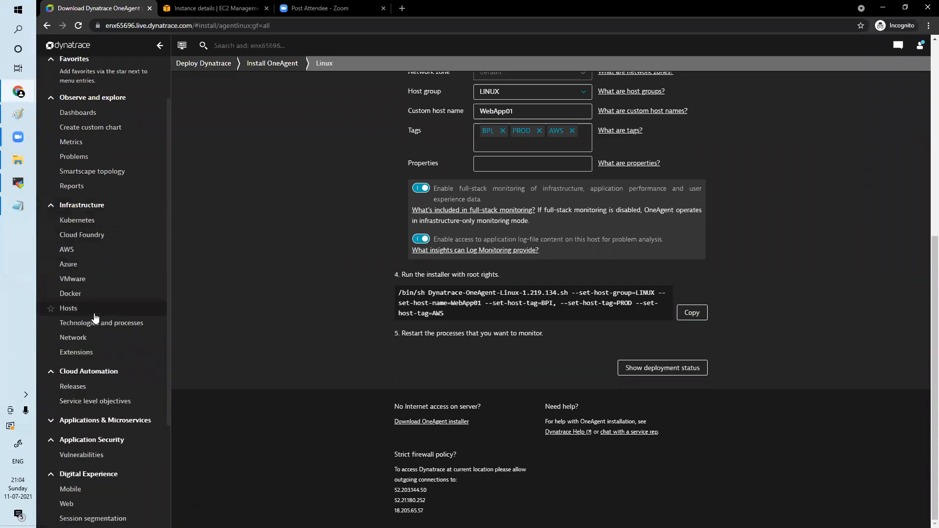
click(68, 309)
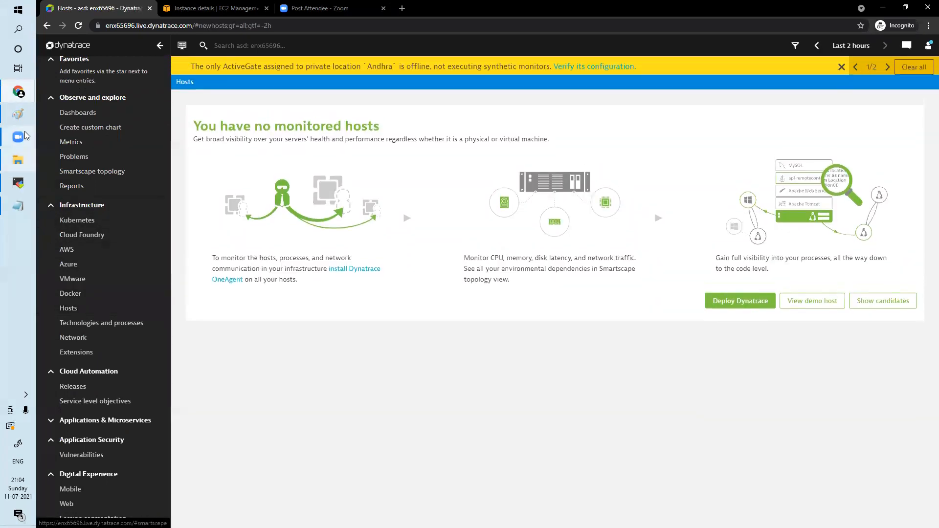
Switch to MobaXterm to check the progress of the OneAgent installation
mouse_move(26, 96)
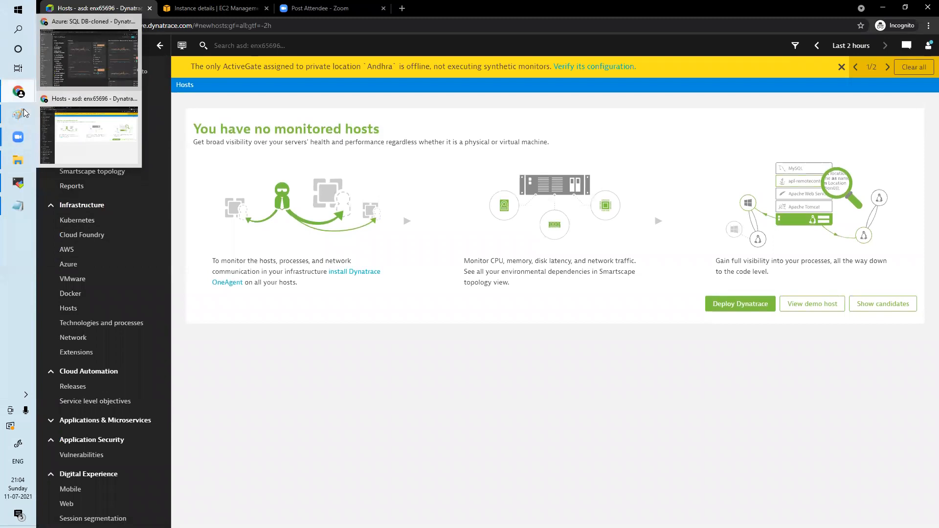
mouse_move(19, 184)
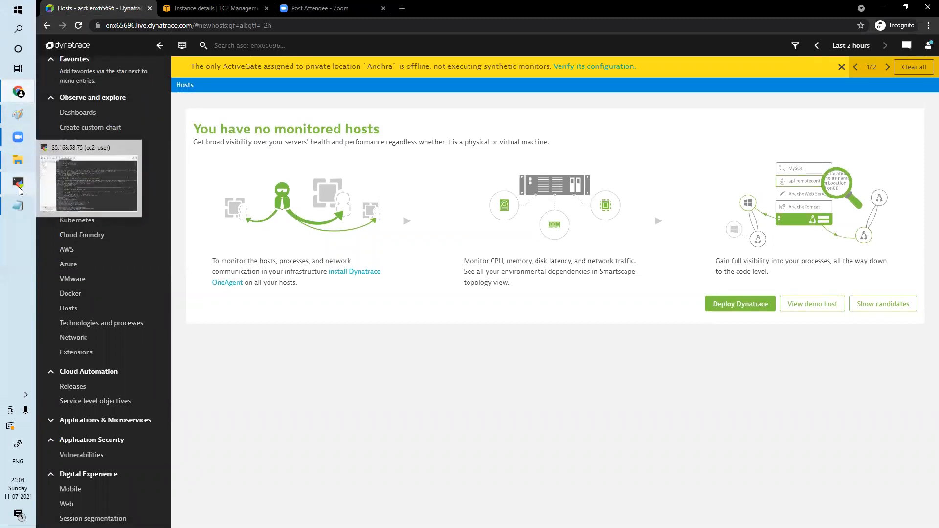
click(94, 195)
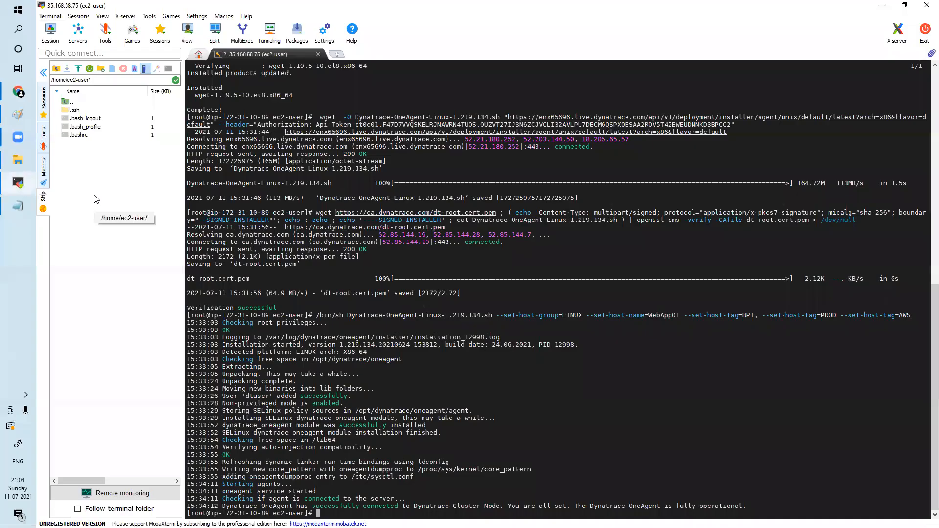
Return to Dynatrace in Chrome, reload the Hosts page, and view the full properties of host WebApp01
click(18, 94)
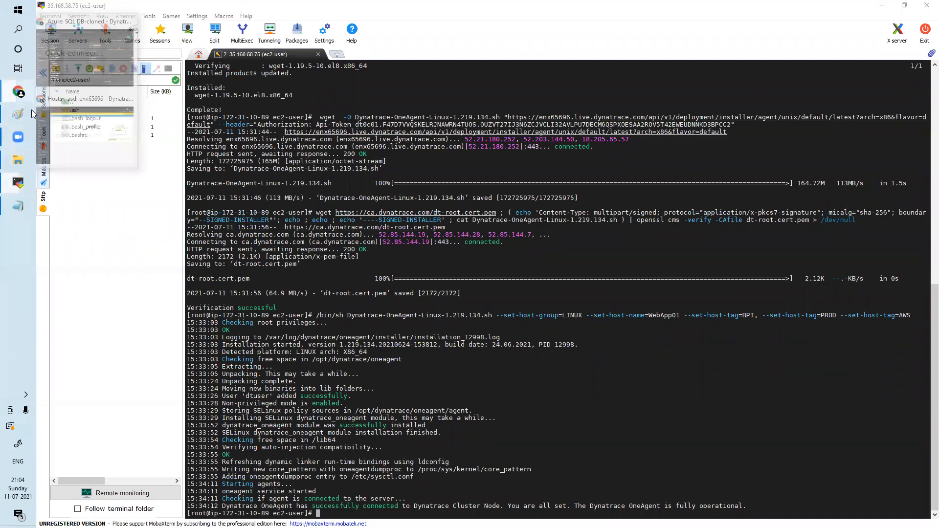
click(90, 129)
click(76, 28)
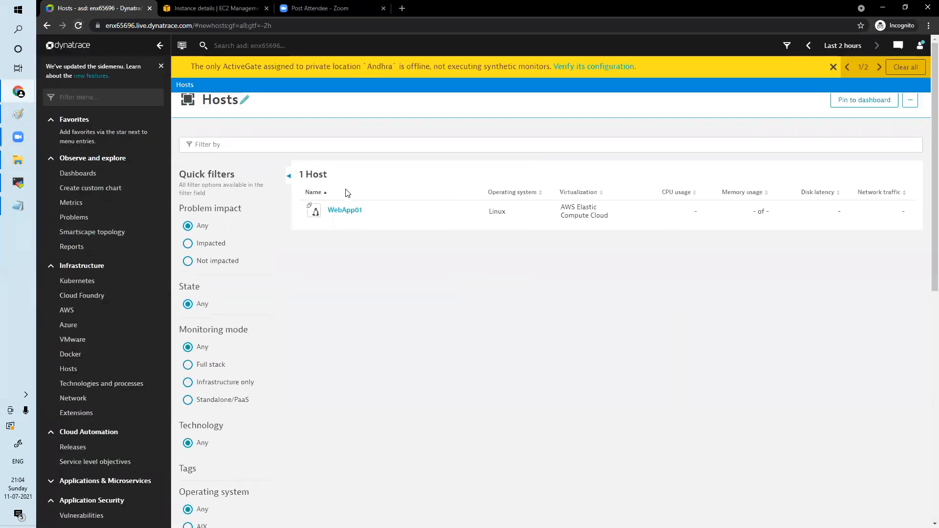
click(352, 213)
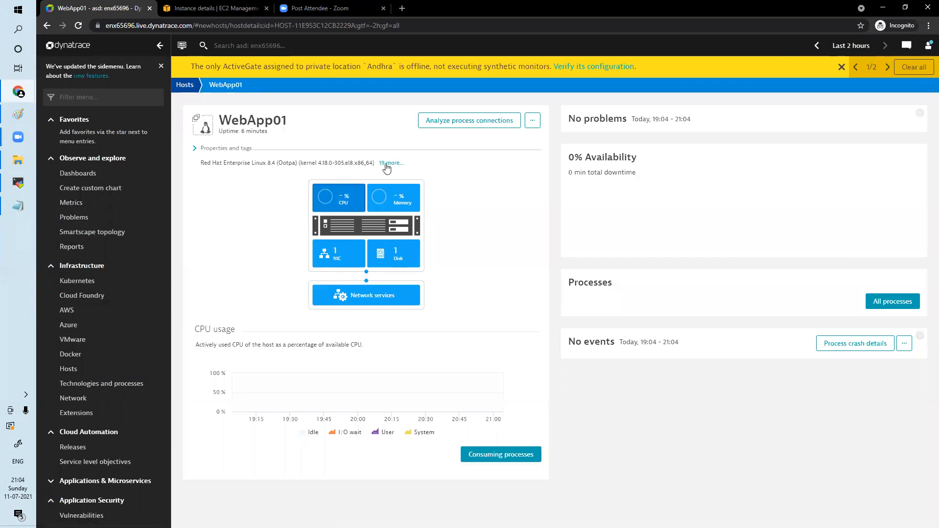
click(386, 166)
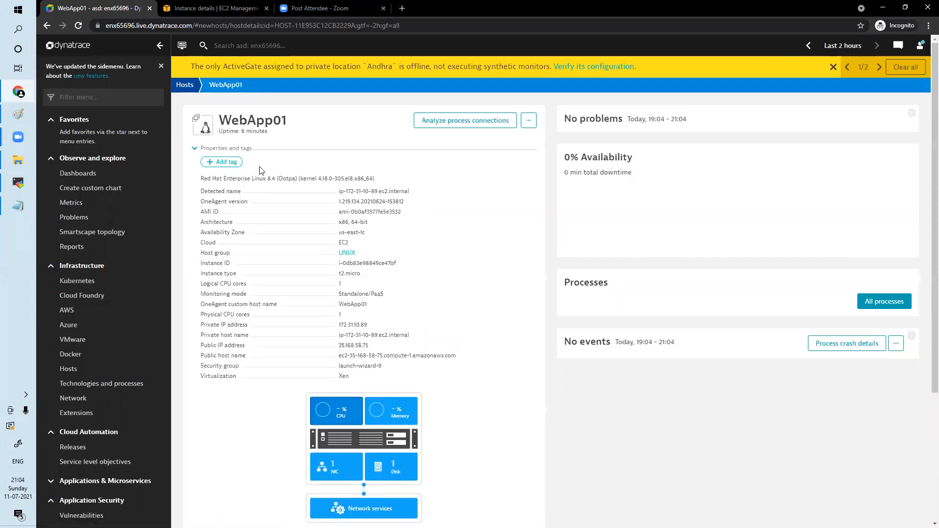
Reload the WebApp01 host page repeatedly, expanding Properties and tags each time to check for the assigned tags
click(78, 28)
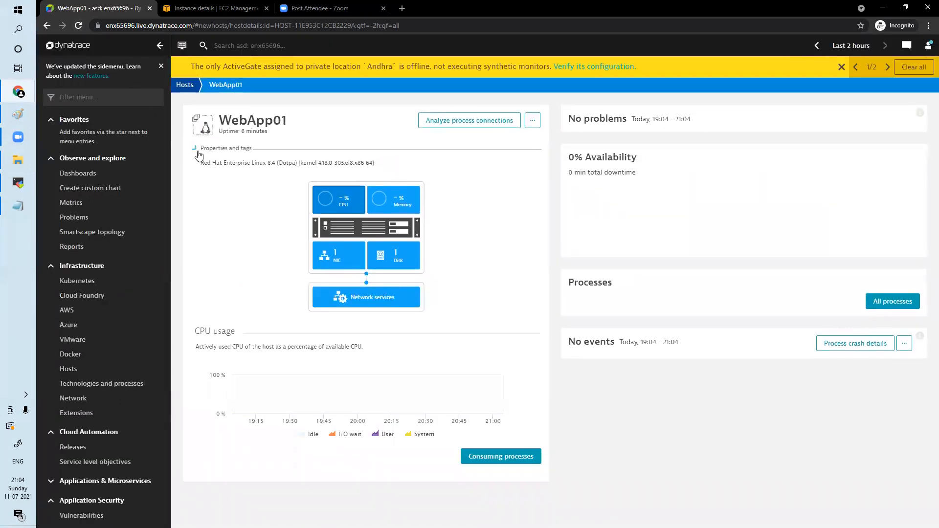
click(198, 153)
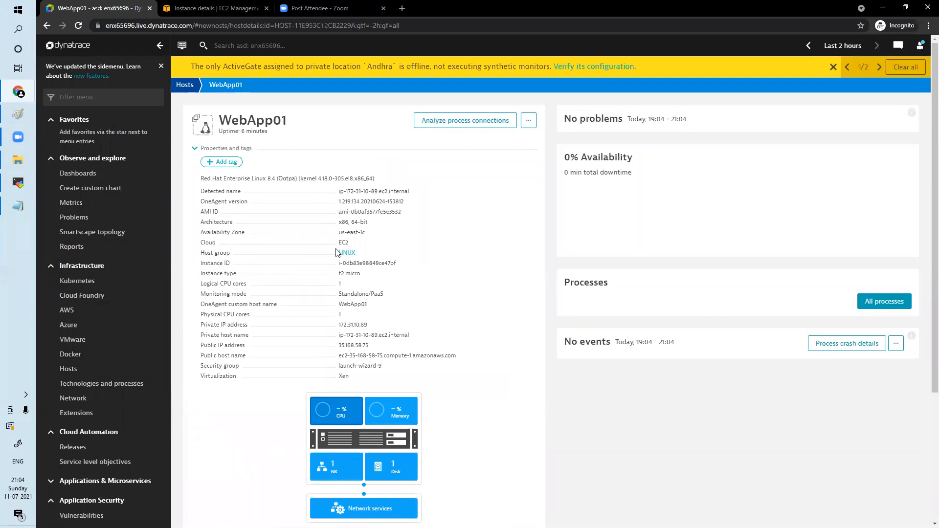
click(78, 27)
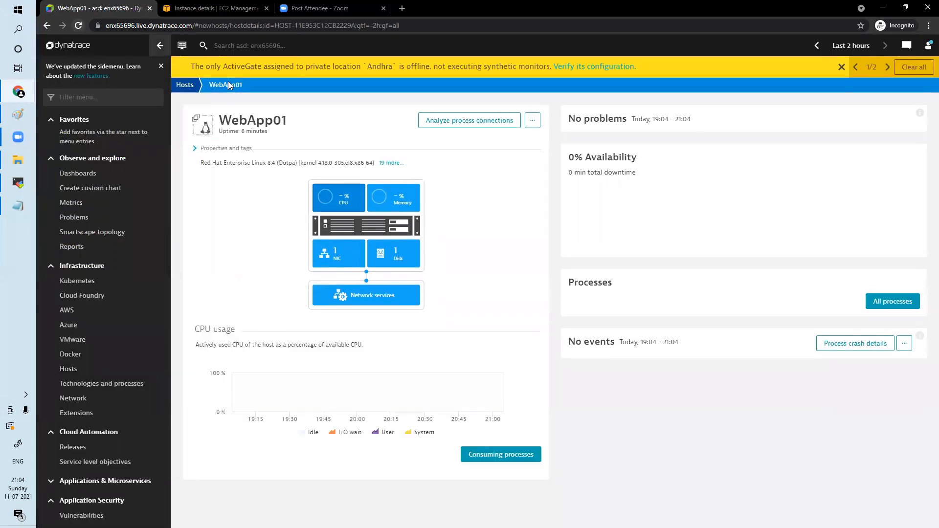
click(226, 149)
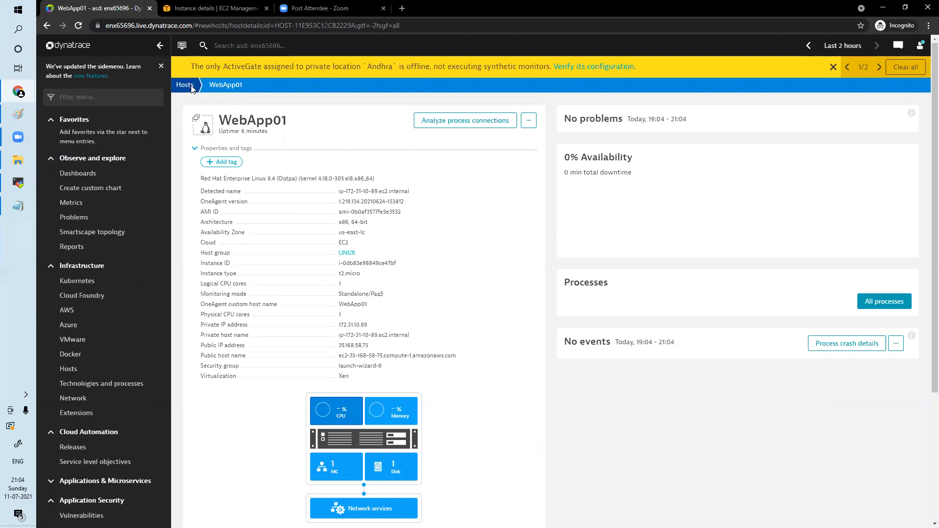
click(78, 29)
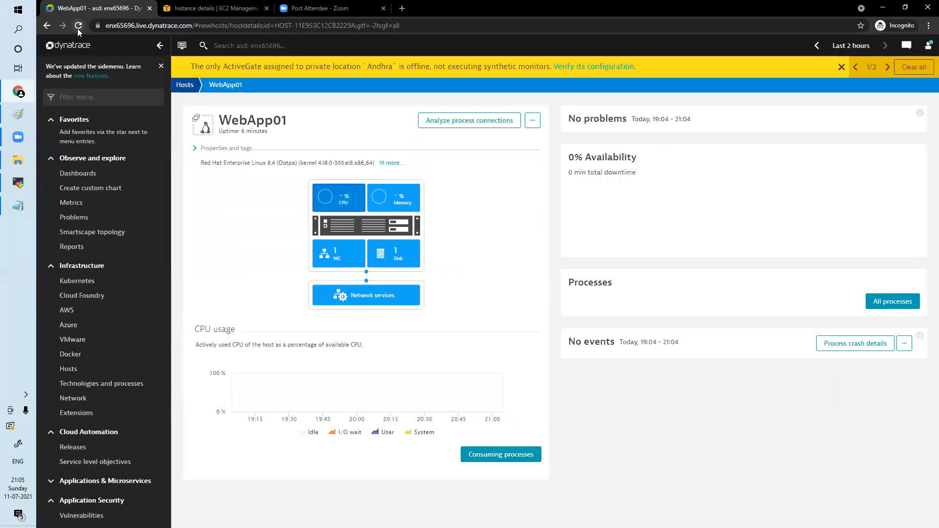
click(195, 148)
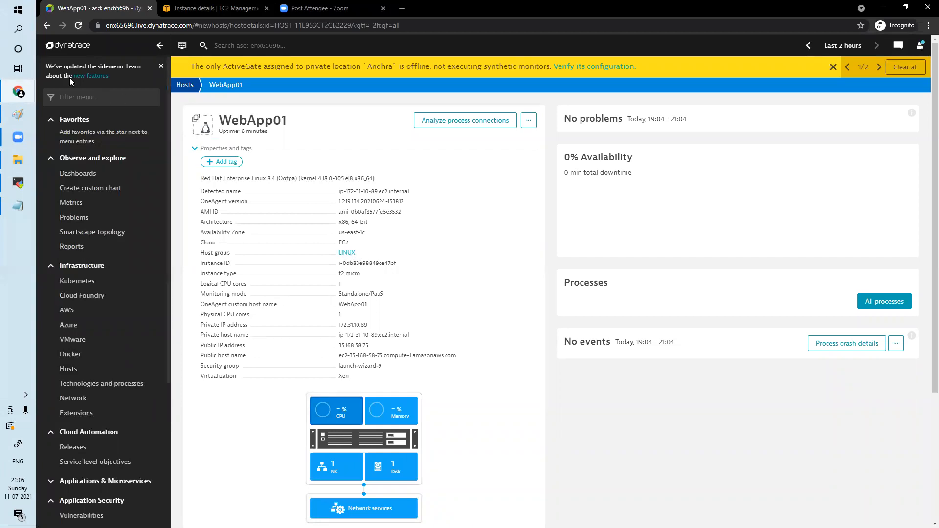
click(78, 26)
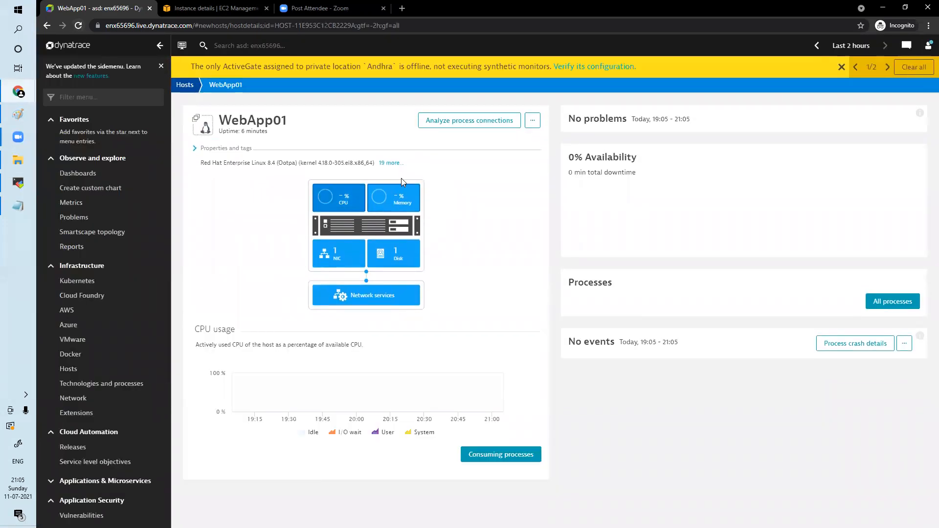
Refresh the WebApp01 host details until the environment tags load, and examine the host's complete properties and tags
click(386, 163)
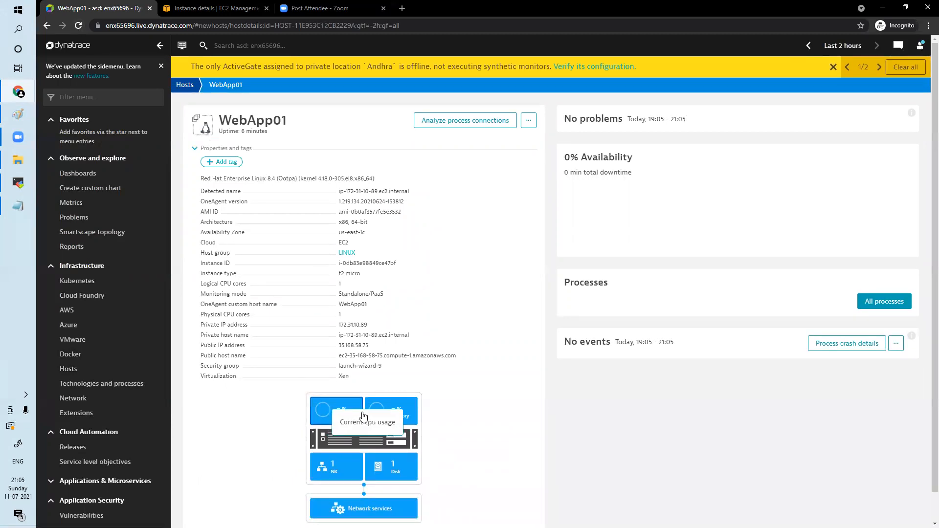
click(78, 26)
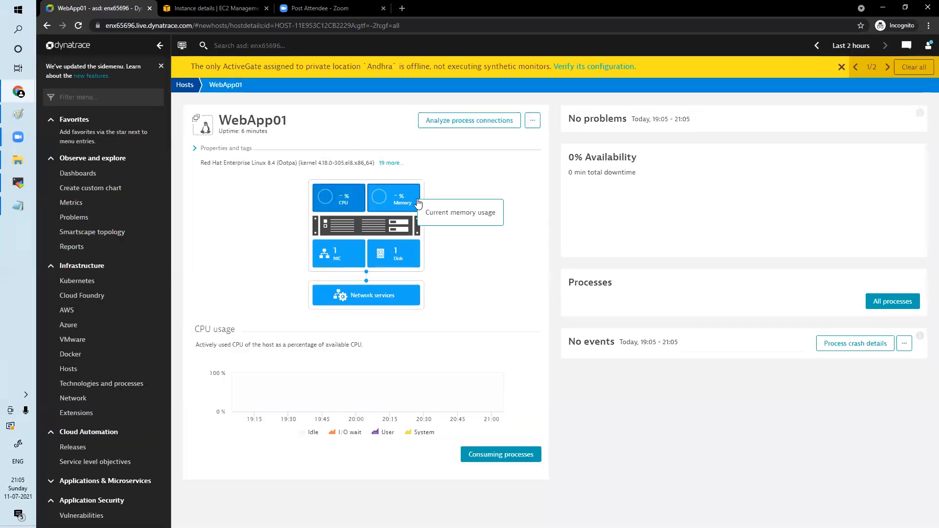
click(194, 149)
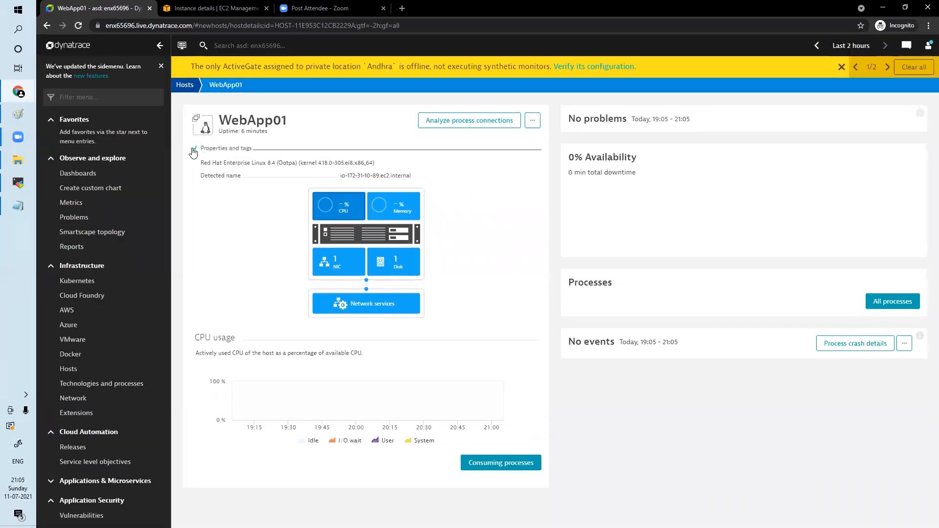
click(80, 27)
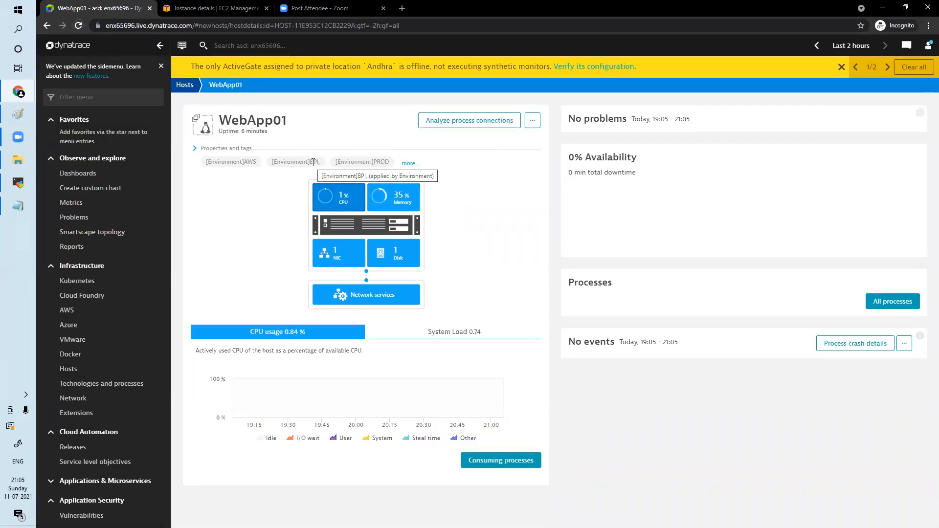
click(410, 164)
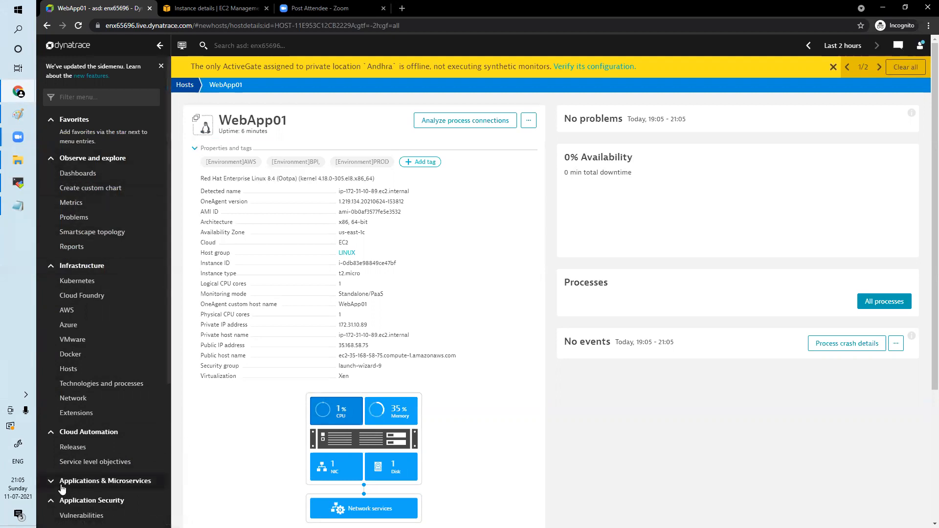
Expand Applications & Microservices, open Profiling and optimization, and view the Continuous CPU profiling page
click(53, 482)
scroll(95, 469, down, 7)
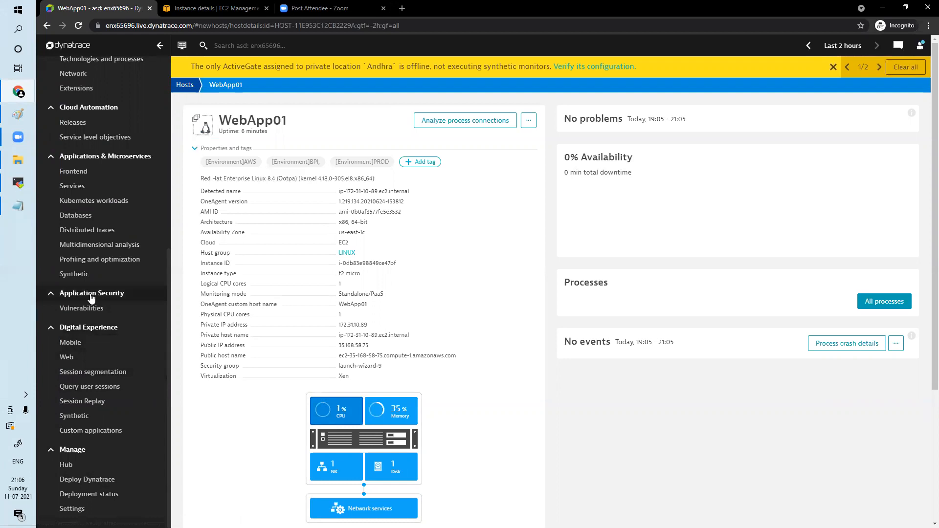
click(105, 263)
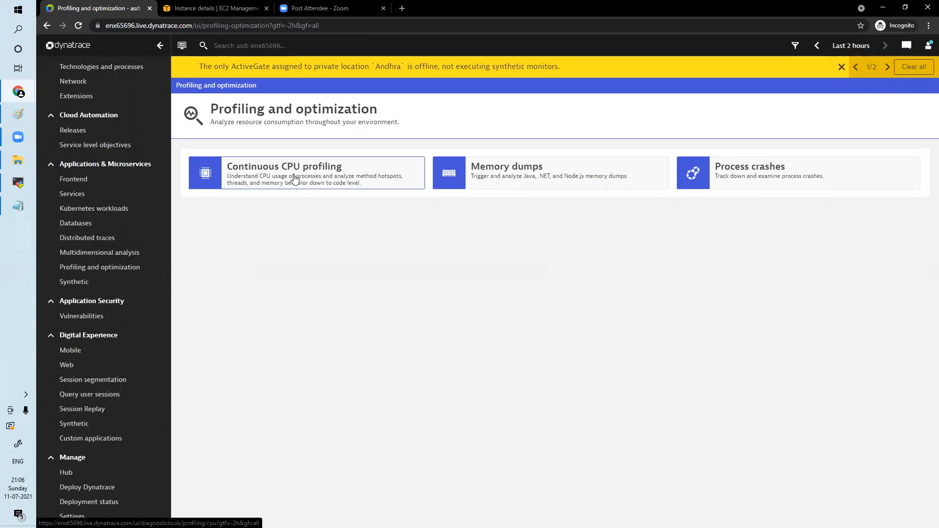
click(293, 179)
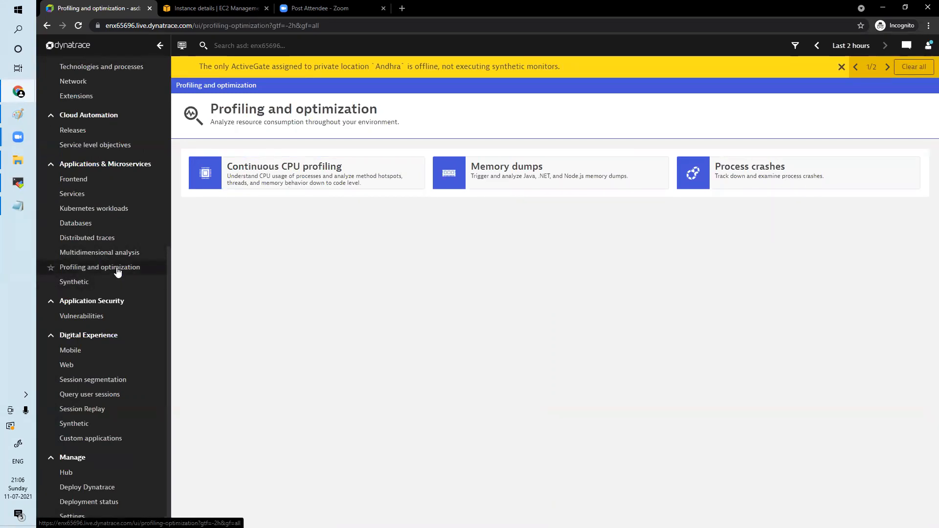
click(307, 175)
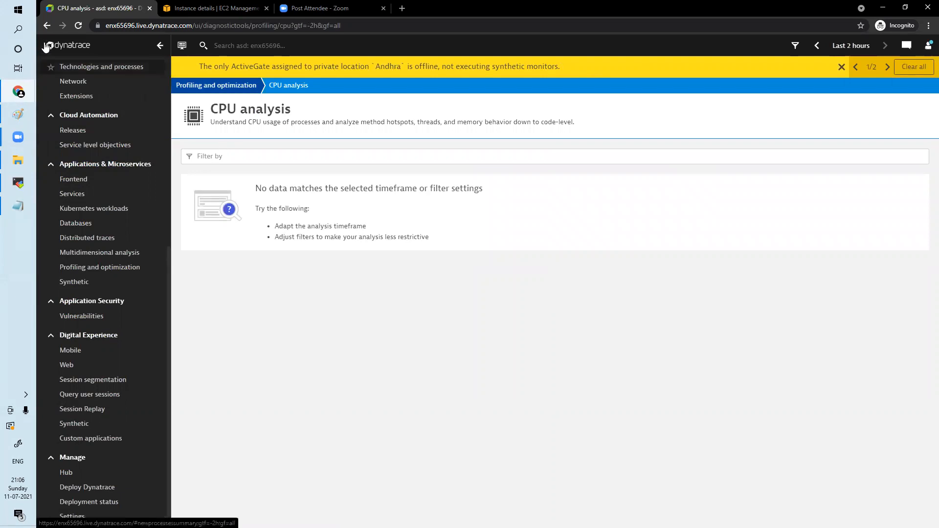
View the Memory dumps and Process crashes pages, returning to the Profiling and optimization overview after each
click(47, 25)
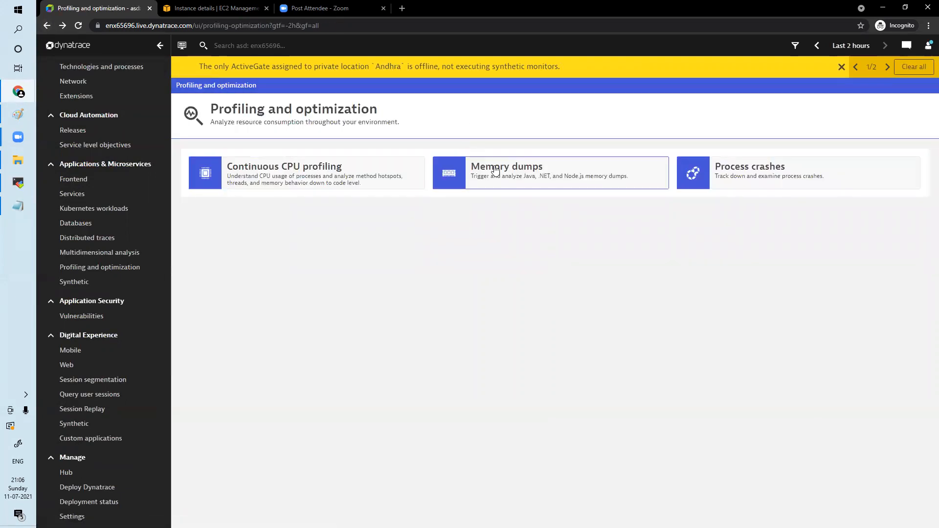
click(511, 177)
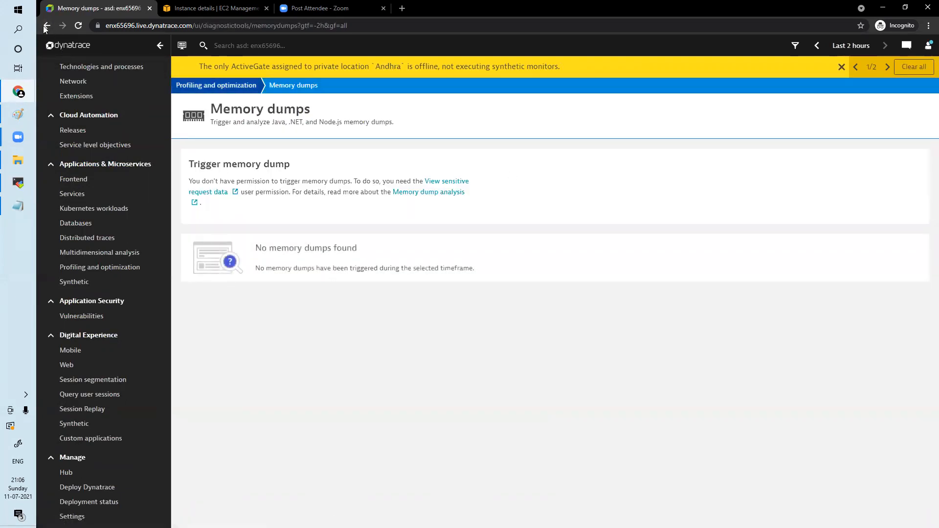
click(223, 88)
click(780, 174)
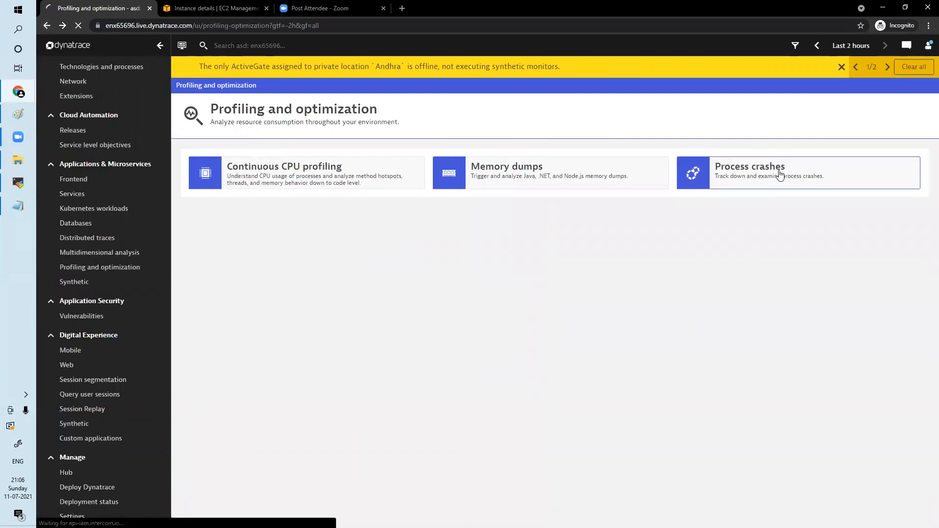
click(46, 26)
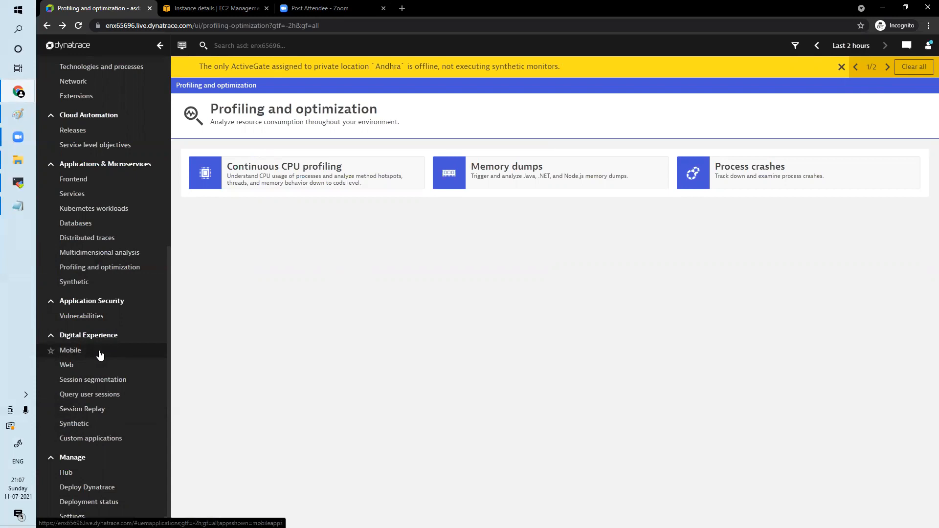
scroll(100, 354, up, 5)
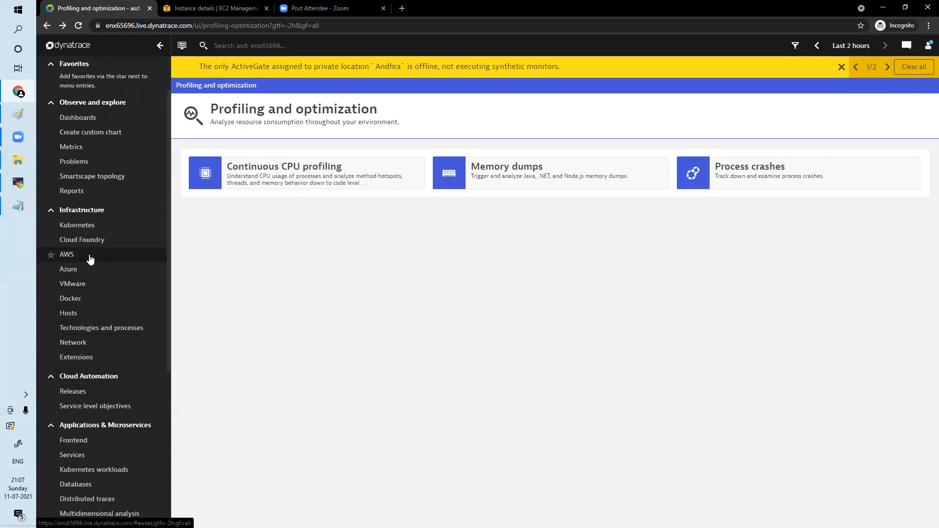
scroll(90, 259, up, 1)
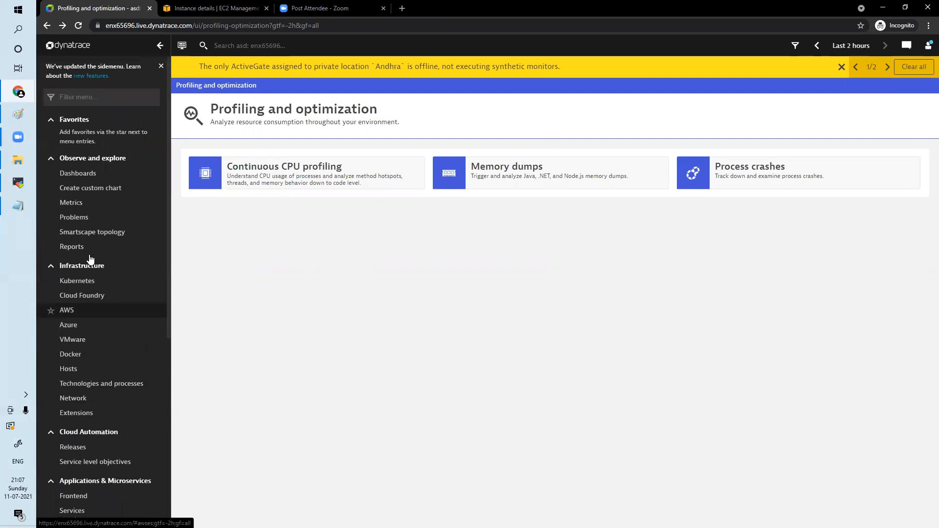